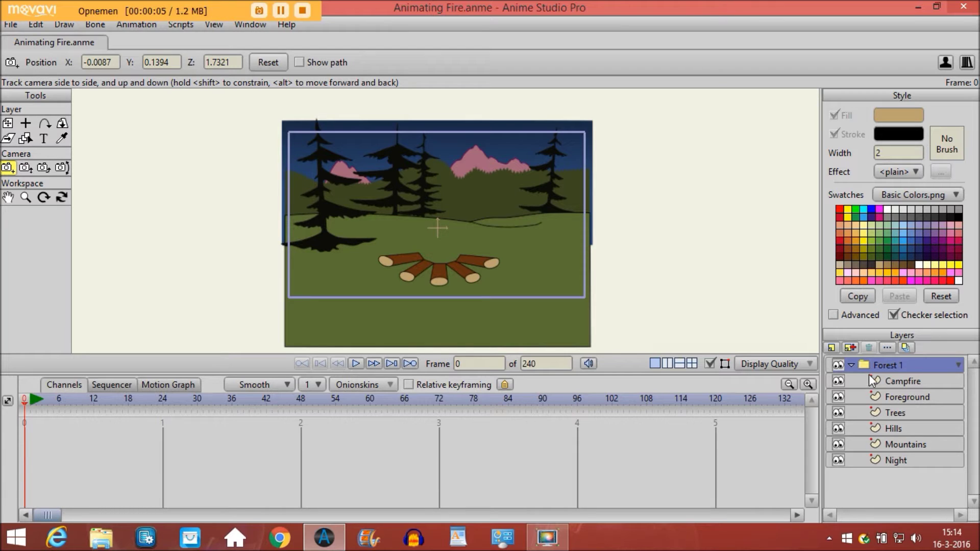
# - Add a new bone layer named 'Fire' above the Campfire layer
pyautogui.click(874, 380)
pyautogui.click(831, 347)
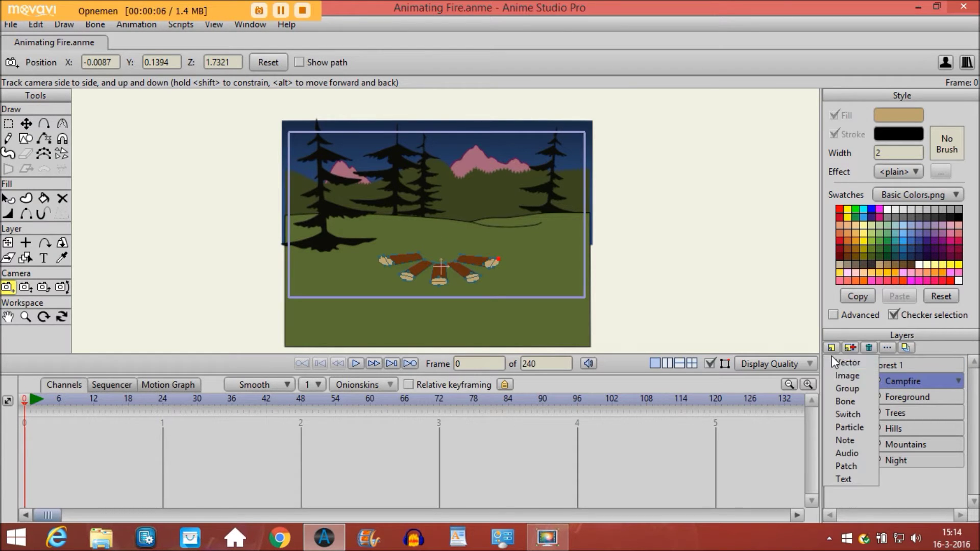
pyautogui.click(826, 397)
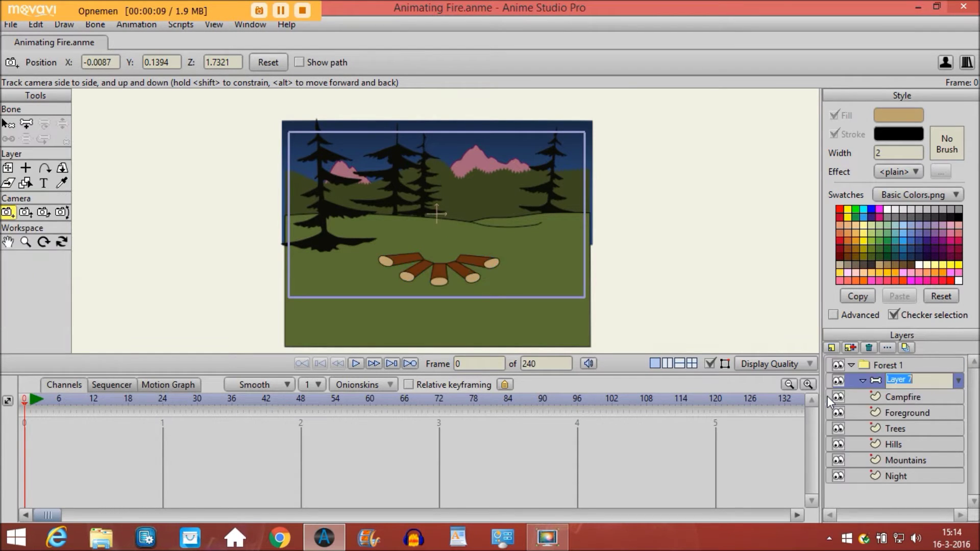
pyautogui.write('Fire')
pyautogui.press('Return')
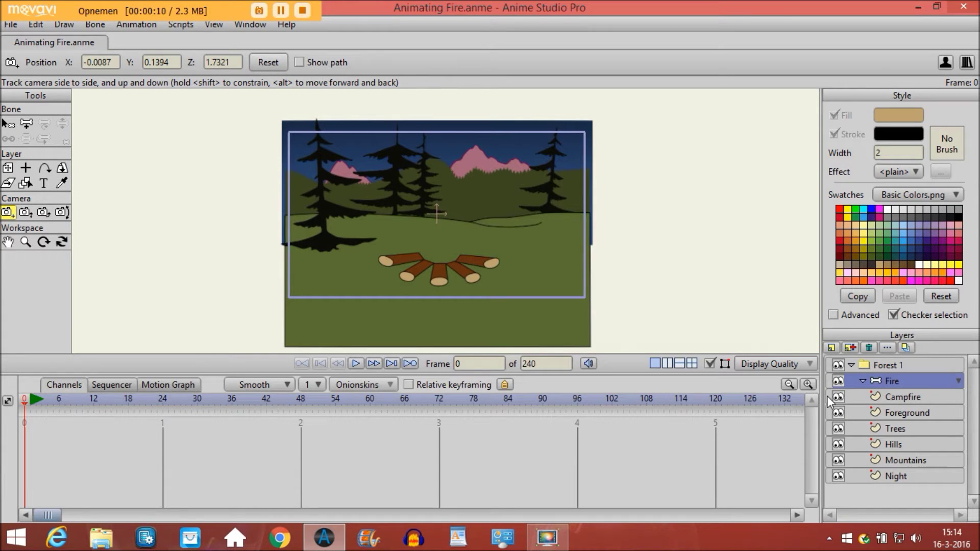
# - Create a particle layer named 'Flame 1' and place it inside the Fire bone layer
pyautogui.click(831, 347)
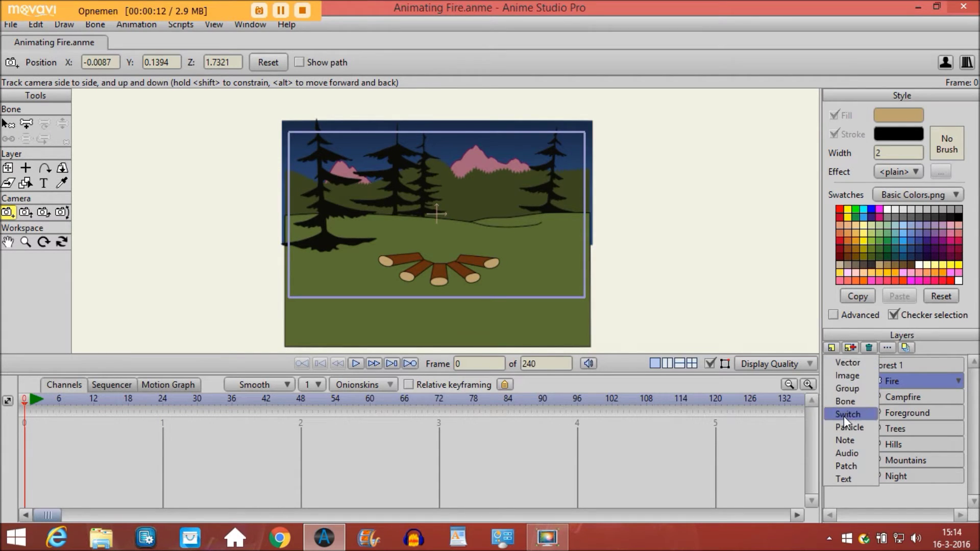
pyautogui.click(845, 427)
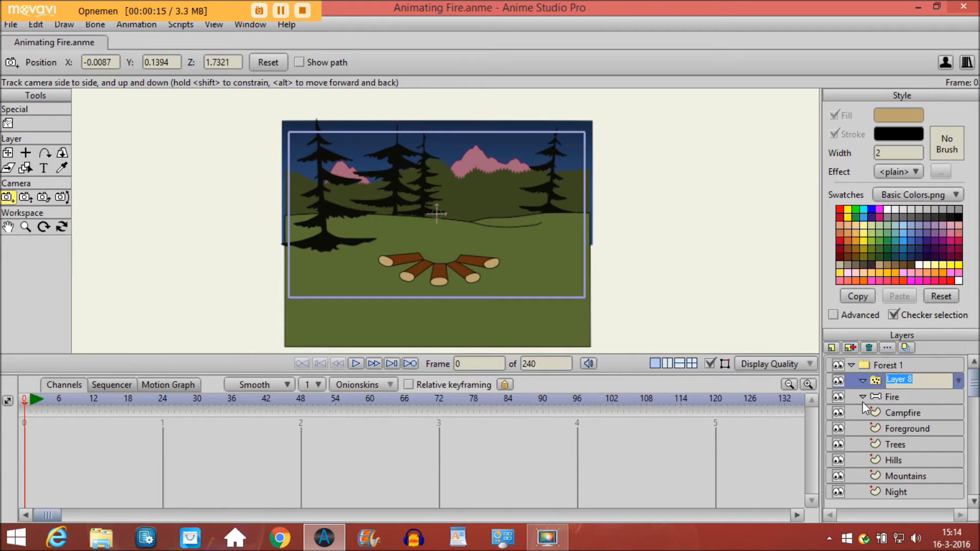
pyautogui.write('Flame 1')
pyautogui.press('Return')
pyautogui.moveTo(895, 378); pyautogui.dragTo(890, 396)
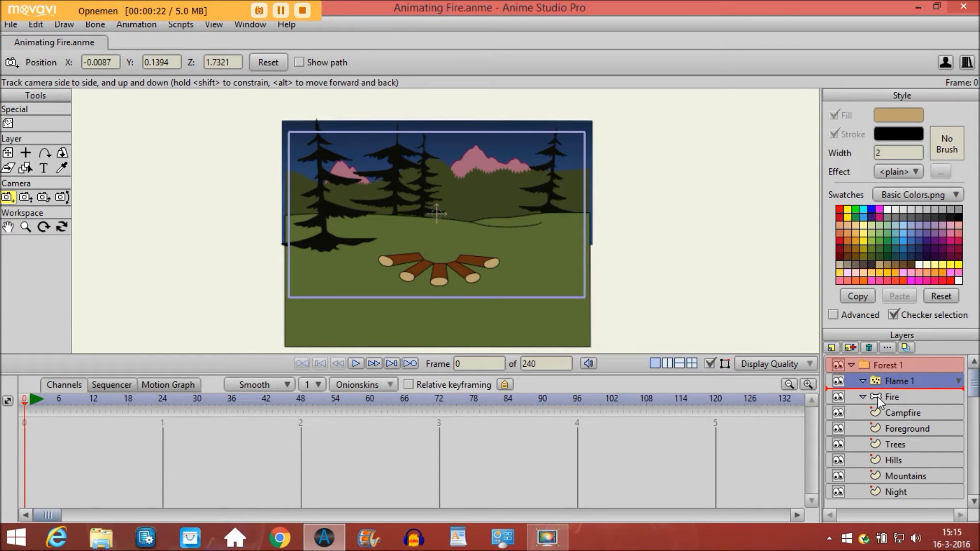
pyautogui.moveTo(877, 397); pyautogui.dragTo(877, 397)
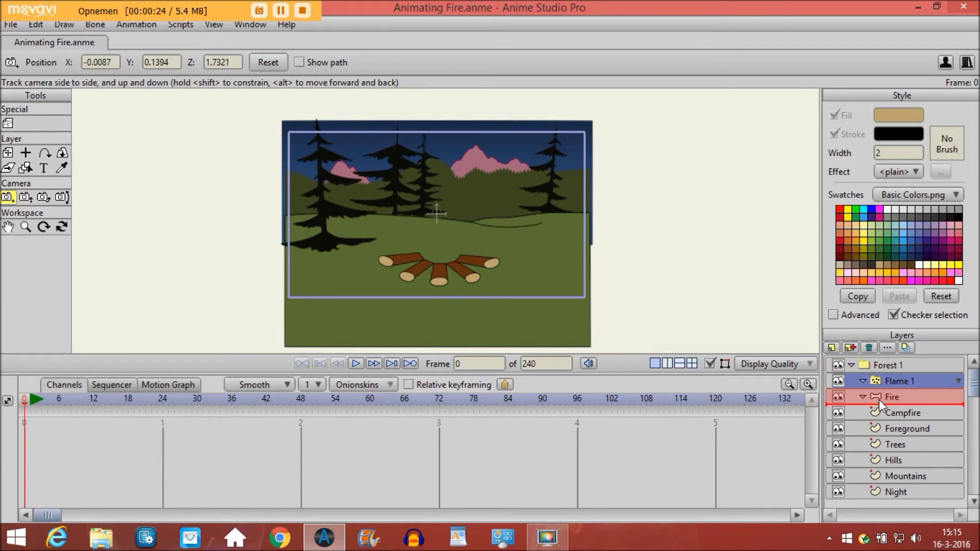
# - Create a vector layer named 'Flame' and place it inside Flame 1
pyautogui.click(831, 348)
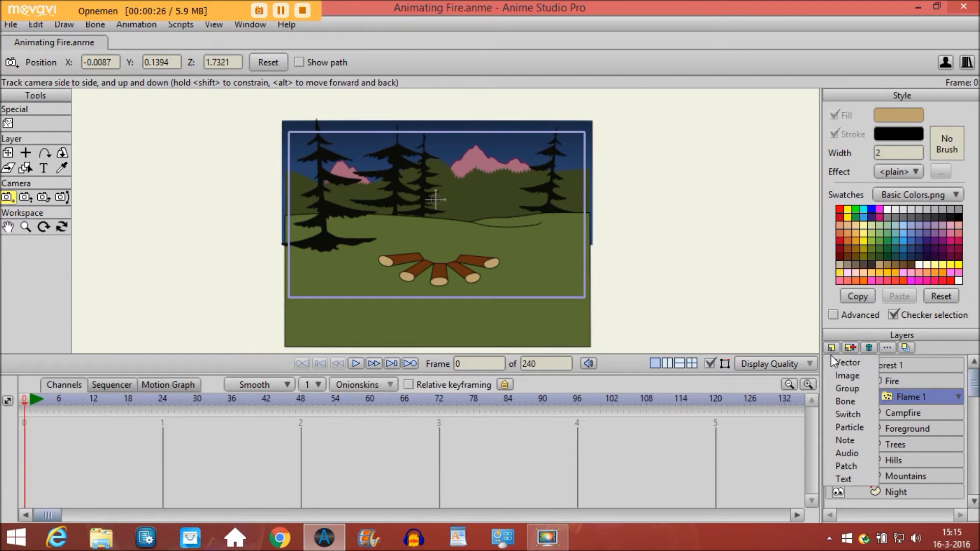
pyautogui.click(832, 361)
pyautogui.write('F')
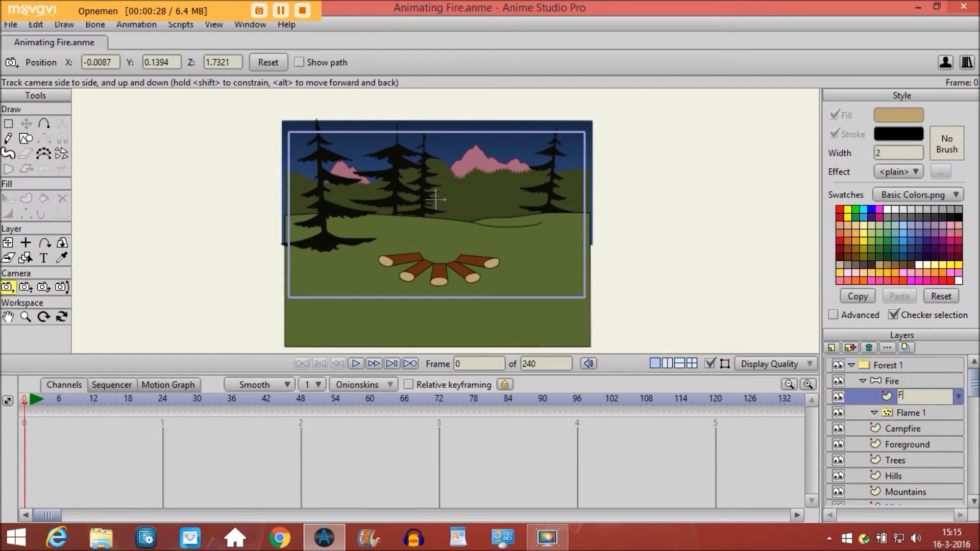
pyautogui.write('lame')
pyautogui.press('Return')
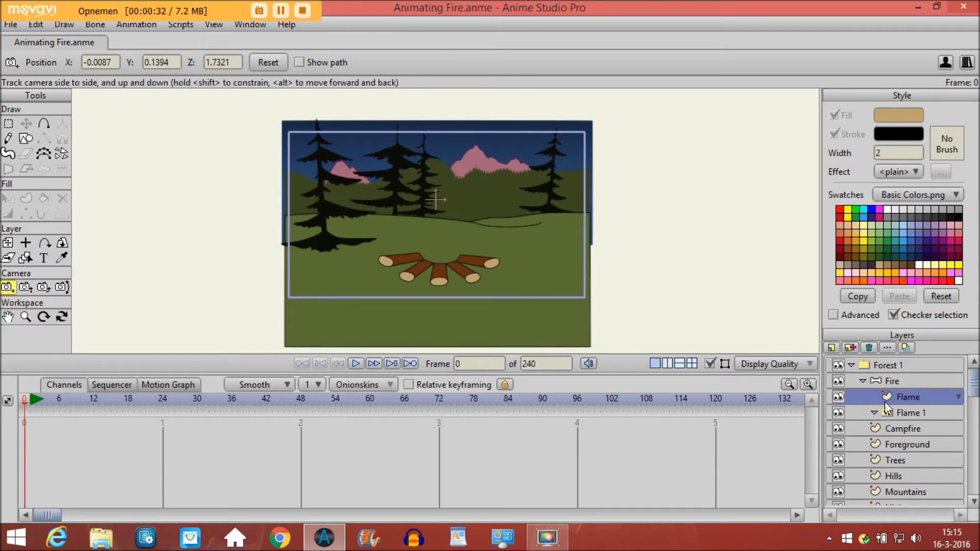
pyautogui.moveTo(887, 398); pyautogui.dragTo(887, 413)
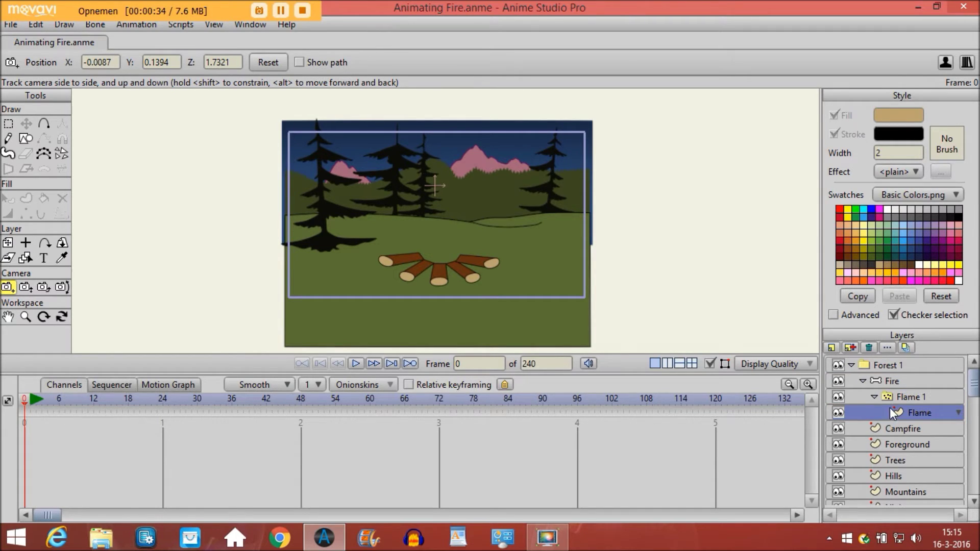
# - With Draw Shape, draw an orange, outline-free ellipse above the campfire logs
pyautogui.click(25, 139)
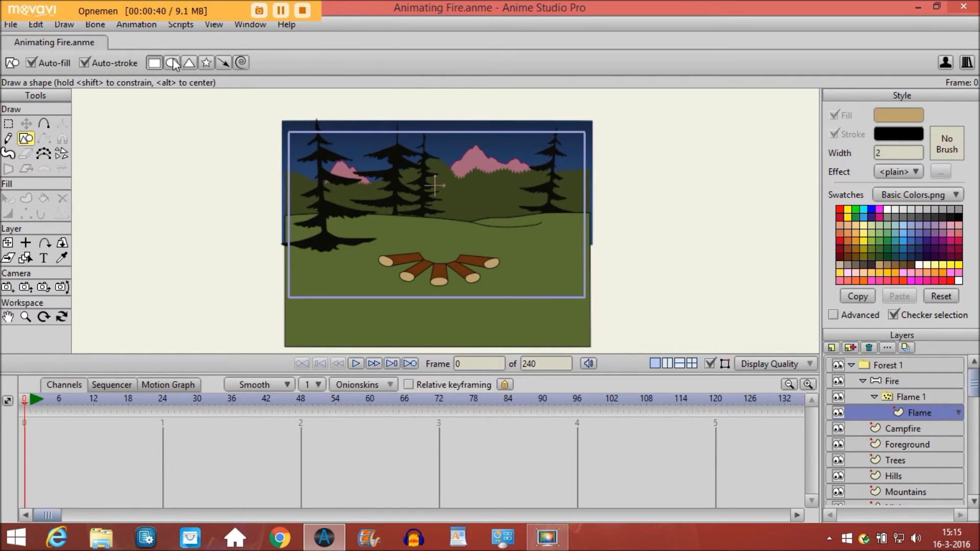
pyautogui.click(173, 61)
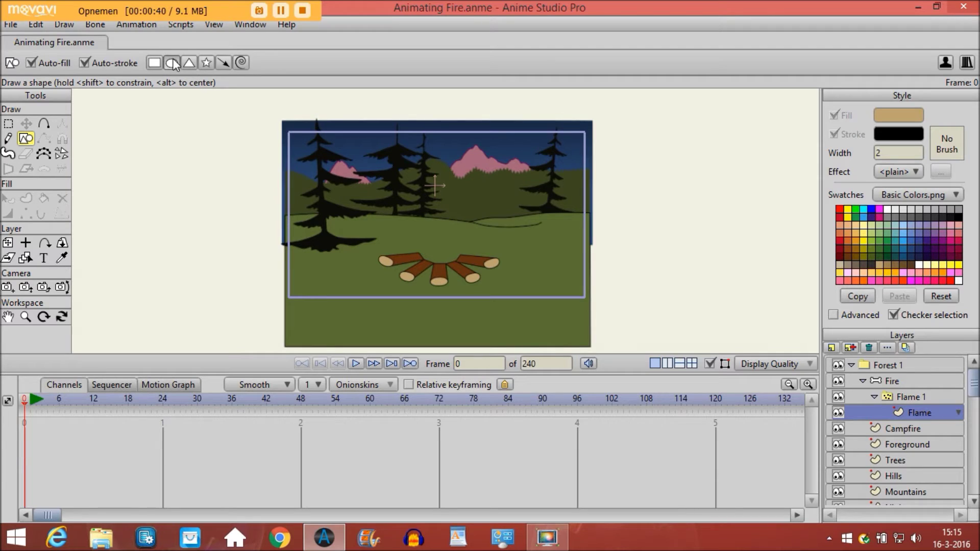
pyautogui.click(106, 63)
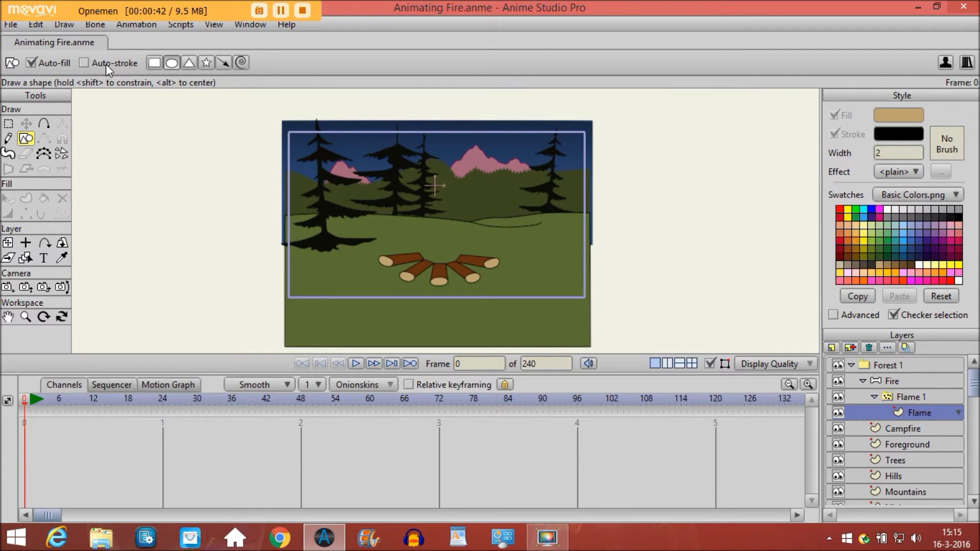
pyautogui.click(895, 274)
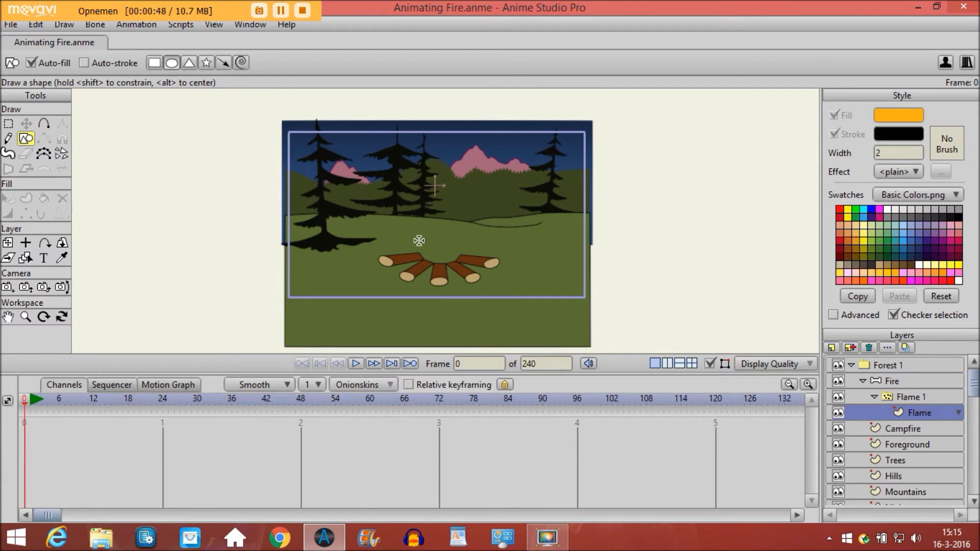
pyautogui.moveTo(413, 235); pyautogui.dragTo(463, 267)
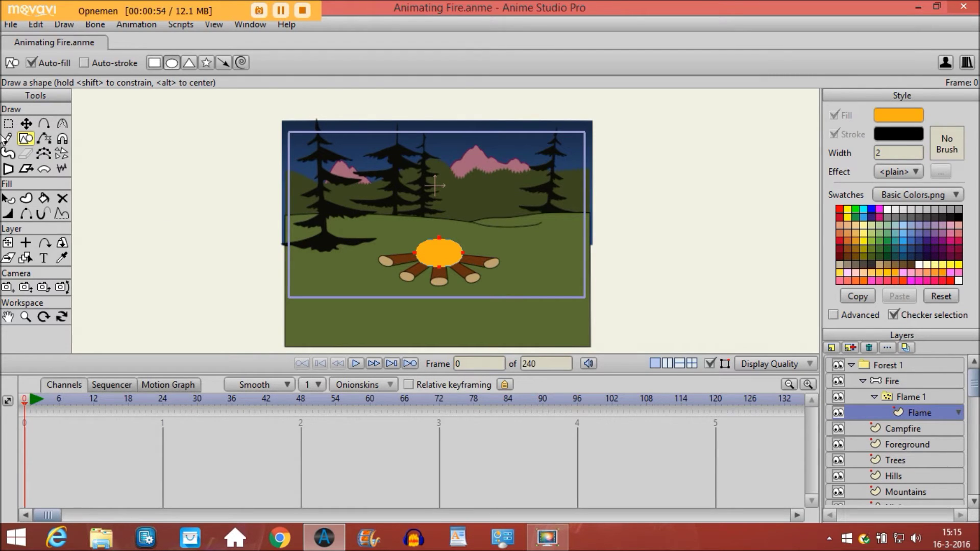
# - Set the ellipse's points to curvature 0 so its sides become sharp corners
pyautogui.click(8, 123)
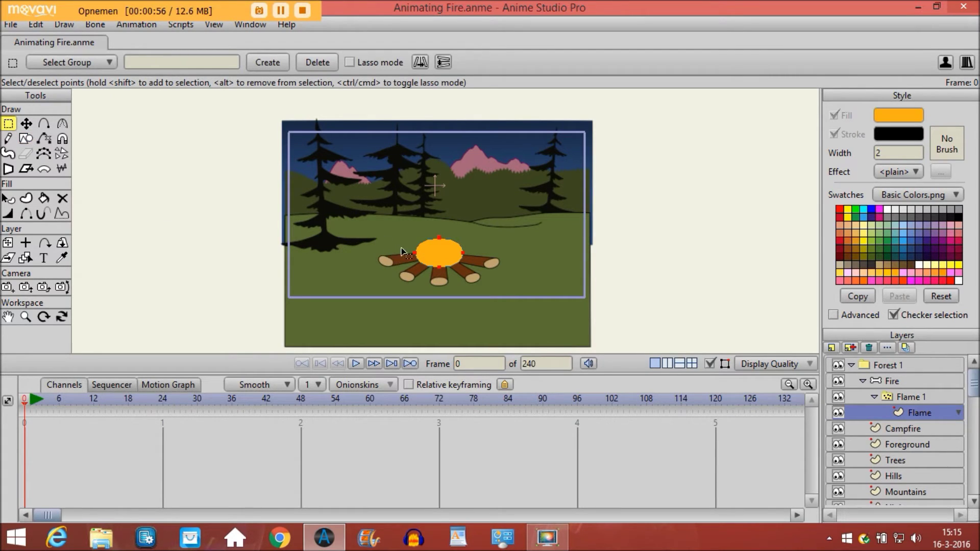
pyautogui.moveTo(407, 249); pyautogui.dragTo(480, 261)
pyautogui.click(62, 124)
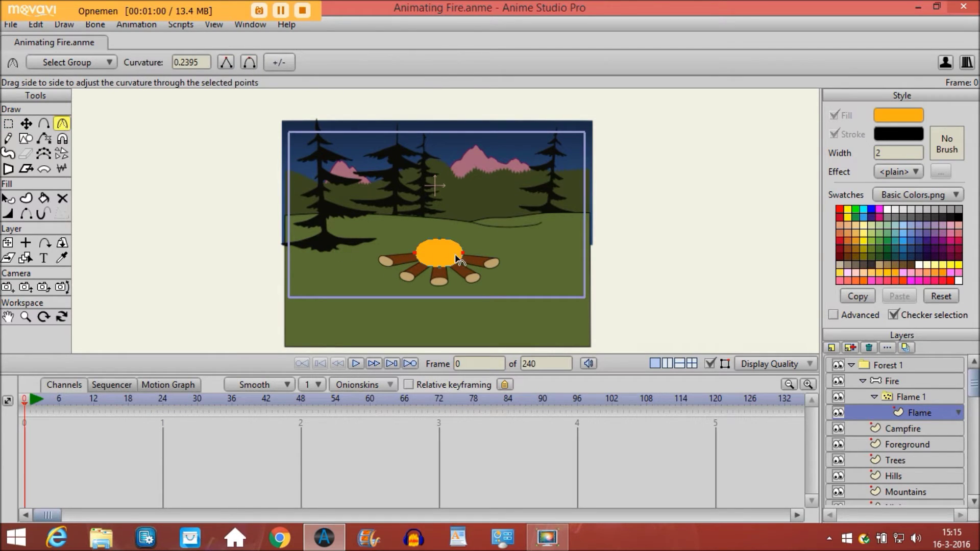
pyautogui.moveTo(276, 268); pyautogui.dragTo(324, 280)
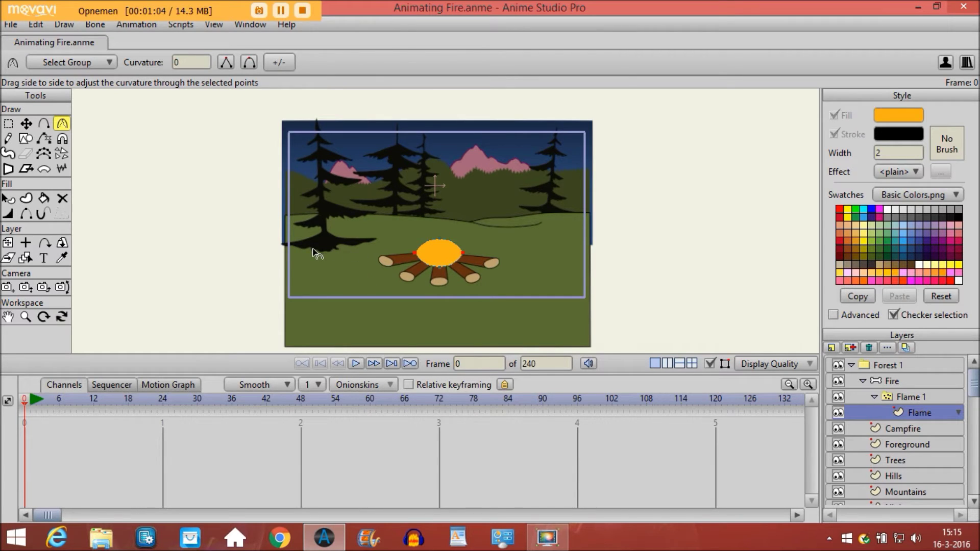
# - Zoom in on the campfire, clear the point selection and jump to frame 24
pyautogui.press('t')
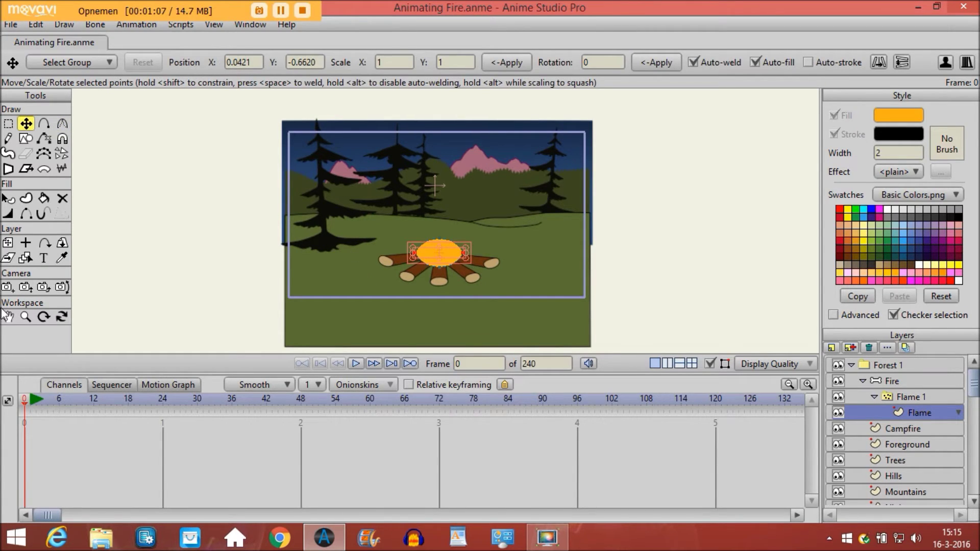
pyautogui.click(25, 320)
pyautogui.moveTo(291, 245); pyautogui.dragTo(477, 250)
pyautogui.click(26, 125)
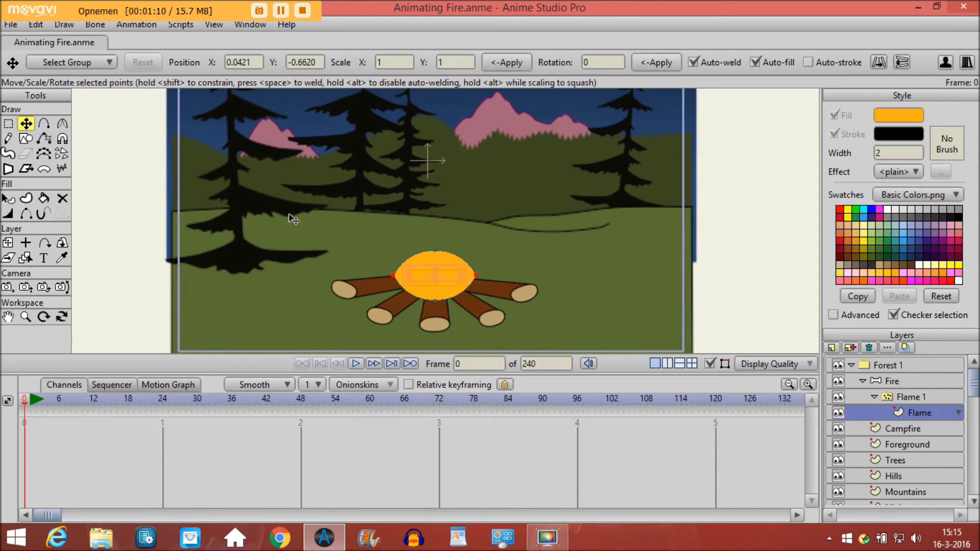
pyautogui.click(288, 232)
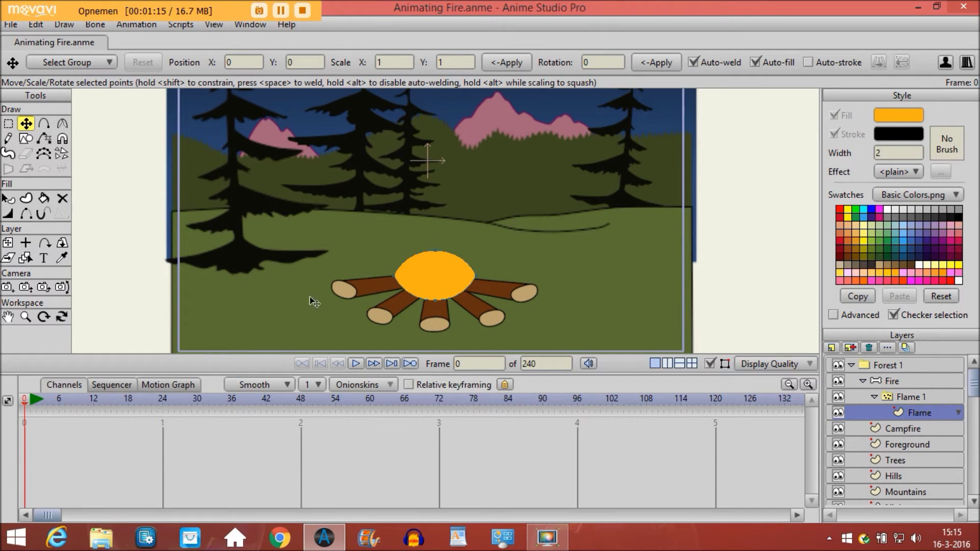
pyautogui.click(164, 404)
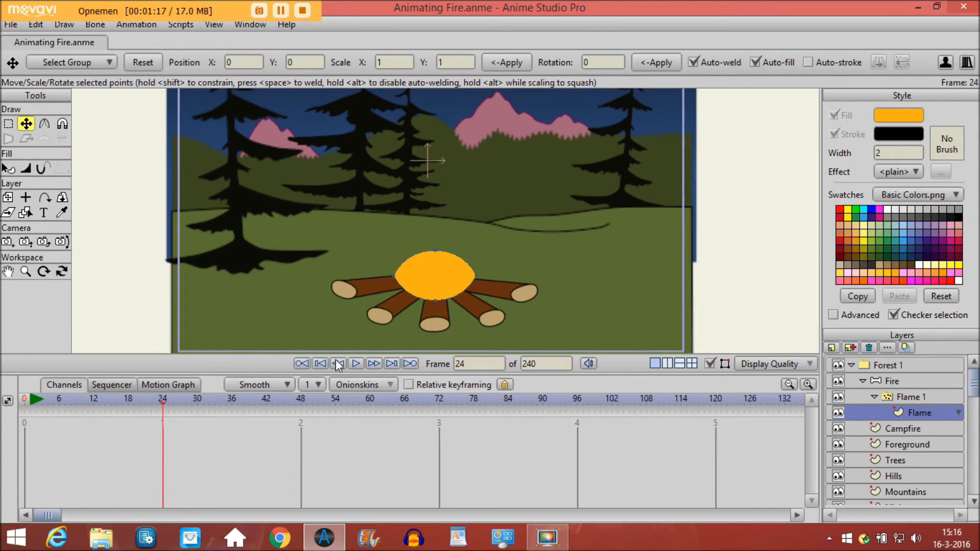
# - Shrink the flame shape around its centre, then preview Flame 1's particles and rewind to frame 0
pyautogui.click(438, 274)
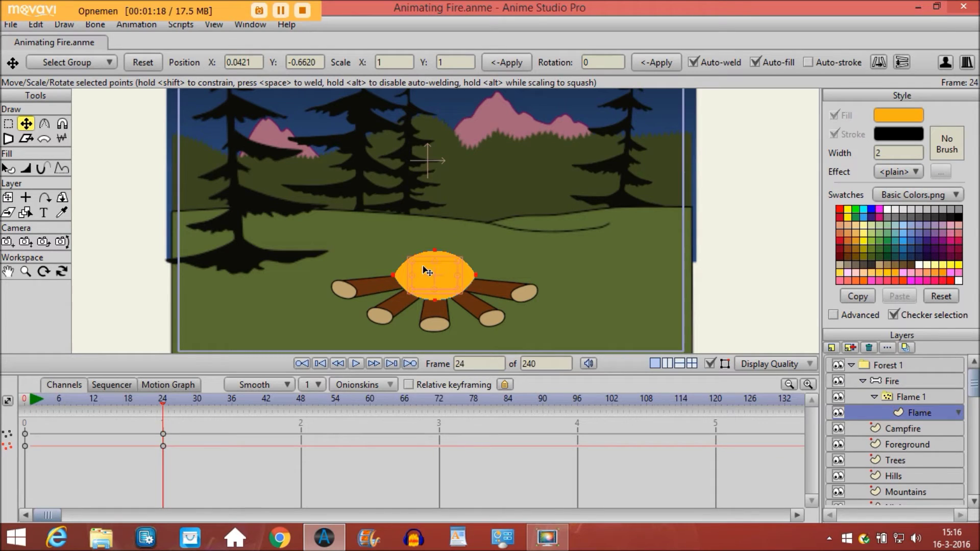
pyautogui.moveTo(415, 265); pyautogui.dragTo(425, 276)
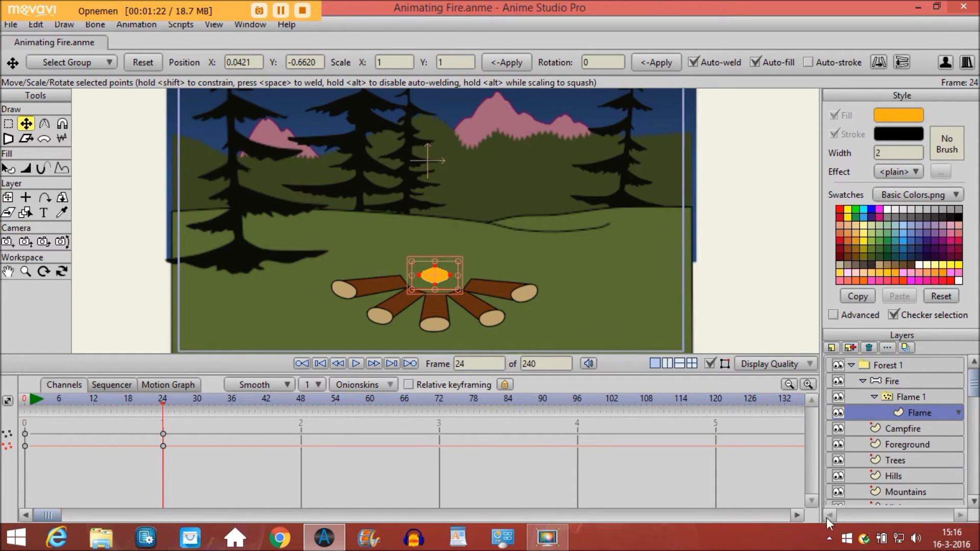
pyautogui.click(911, 398)
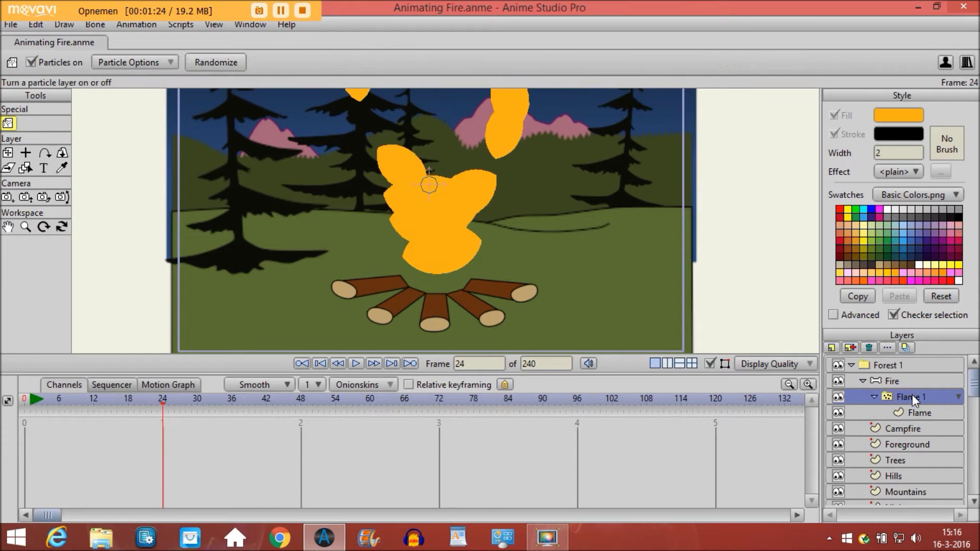
pyautogui.click(357, 366)
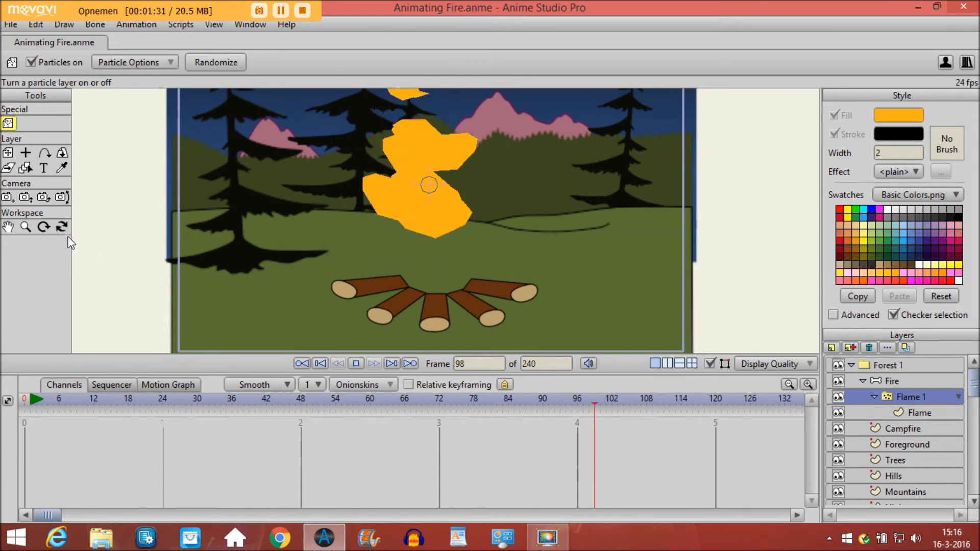
pyautogui.click(356, 363)
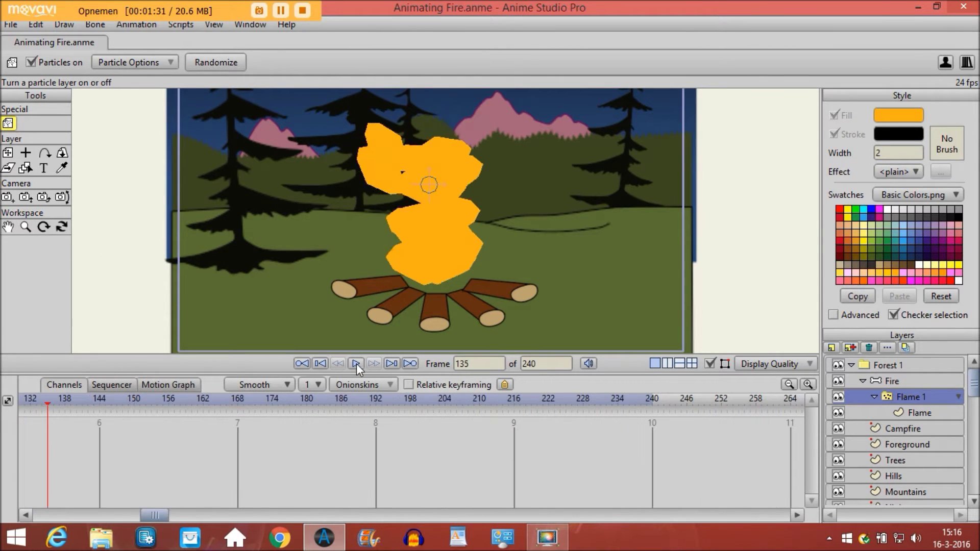
pyautogui.click(323, 365)
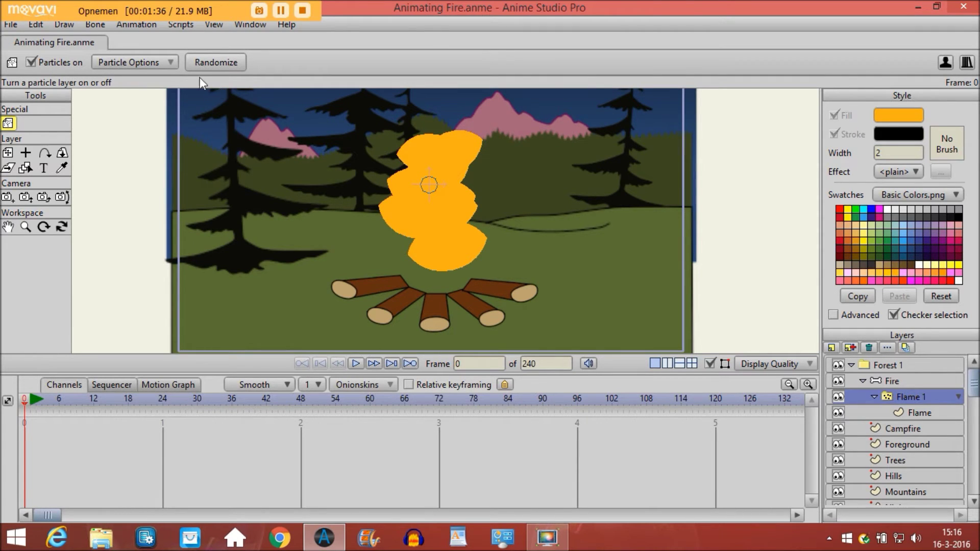
# - Set Flame 1's particle options to 50 preview particles, spread 1 and rate 1
pyautogui.click(168, 64)
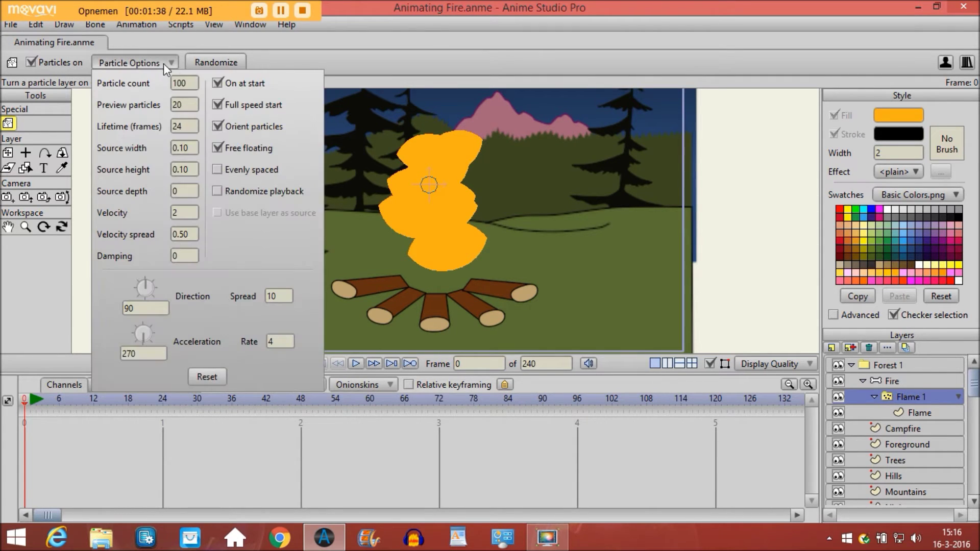
pyautogui.doubleClick(184, 105)
pyautogui.write('50')
pyautogui.click(282, 296)
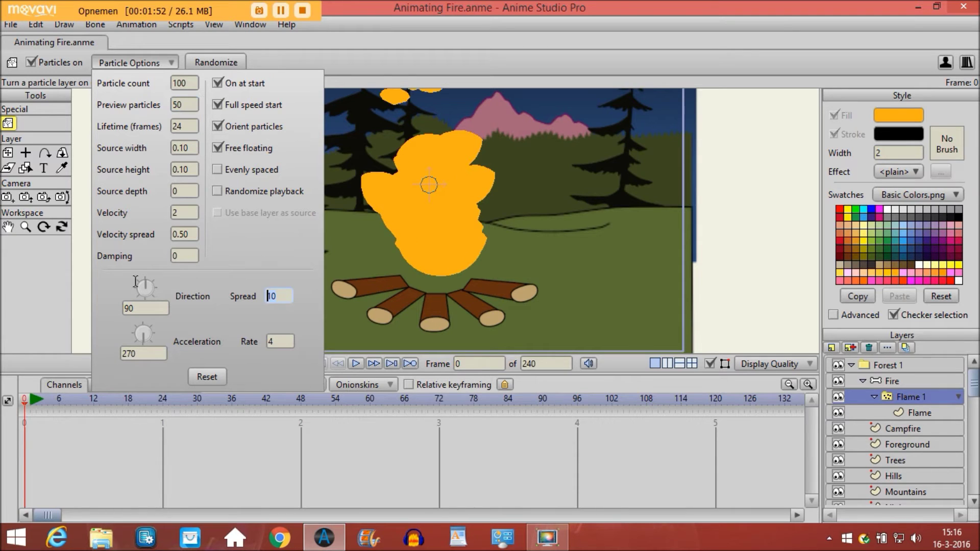
pyautogui.press('BackSpace')
pyautogui.click(279, 341)
pyautogui.write('1')
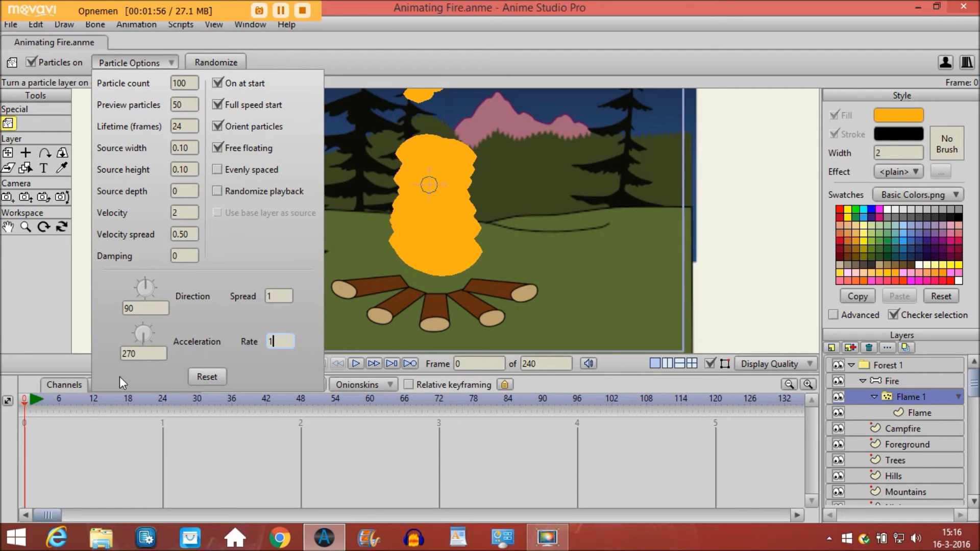
pyautogui.click(358, 264)
# - Preview the narrowed flames, then drag the Flame 1 layer down onto the logs
pyautogui.click(357, 364)
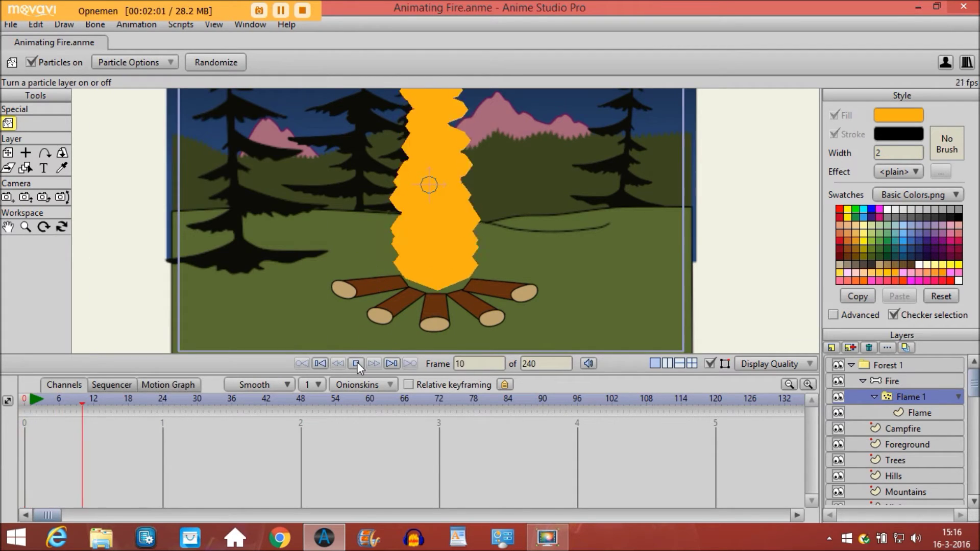
pyautogui.click(357, 363)
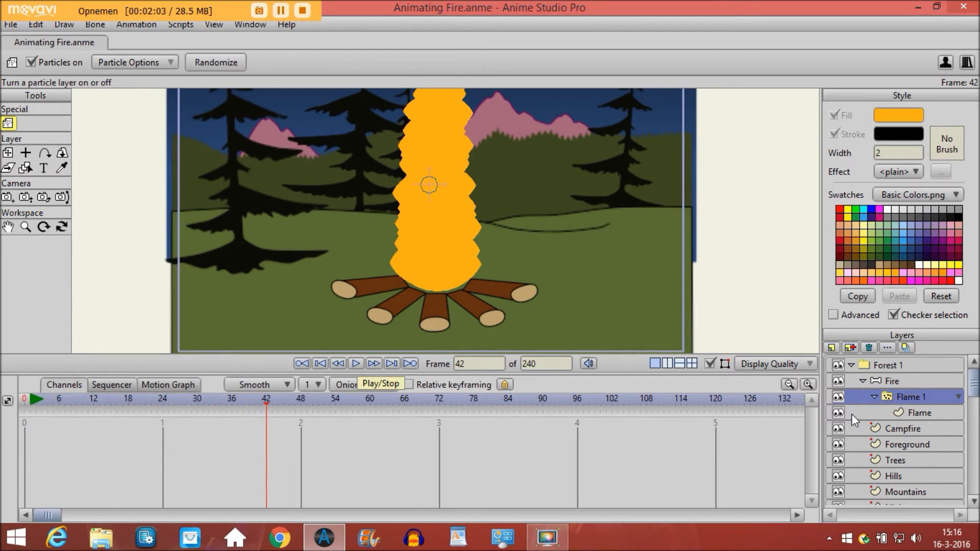
pyautogui.click(23, 402)
pyautogui.click(7, 153)
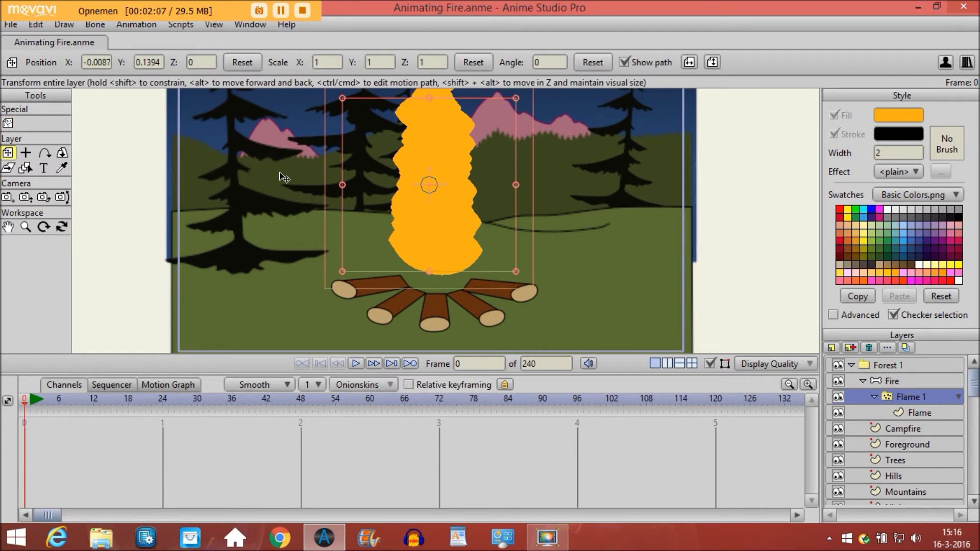
pyautogui.moveTo(436, 237); pyautogui.dragTo(433, 262)
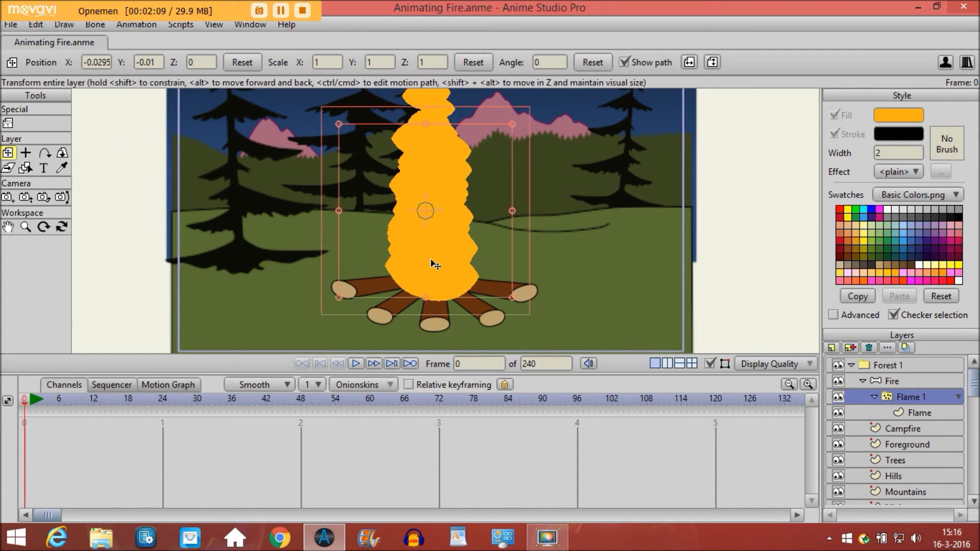
# - Check the placement in playback and nudge the flame layer slightly back up
pyautogui.click(356, 363)
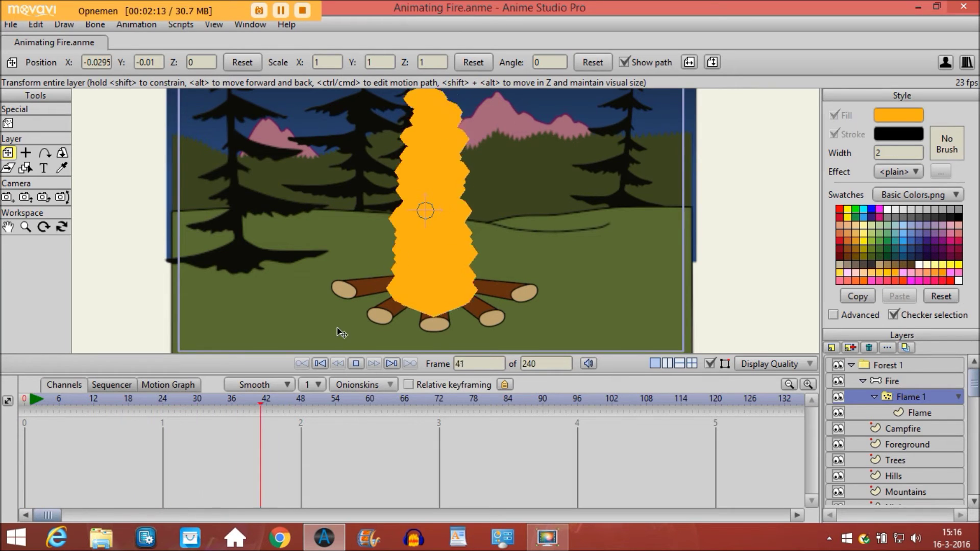
pyautogui.click(351, 367)
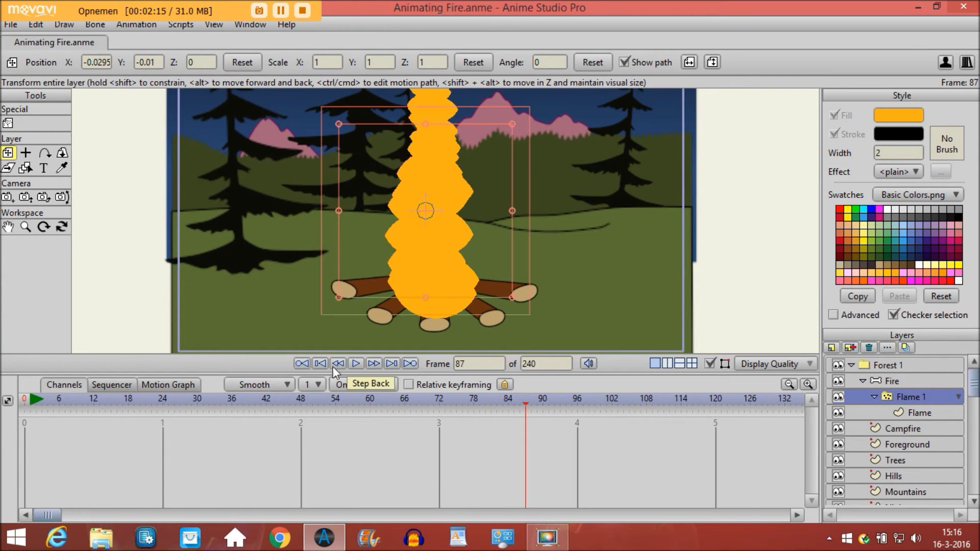
pyautogui.click(301, 363)
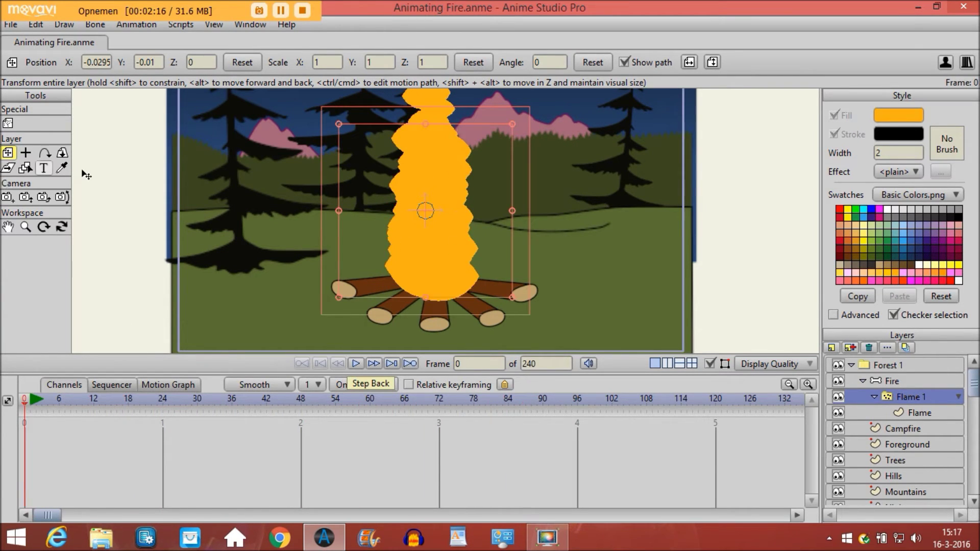
pyautogui.moveTo(429, 280); pyautogui.dragTo(427, 275)
pyautogui.click(354, 362)
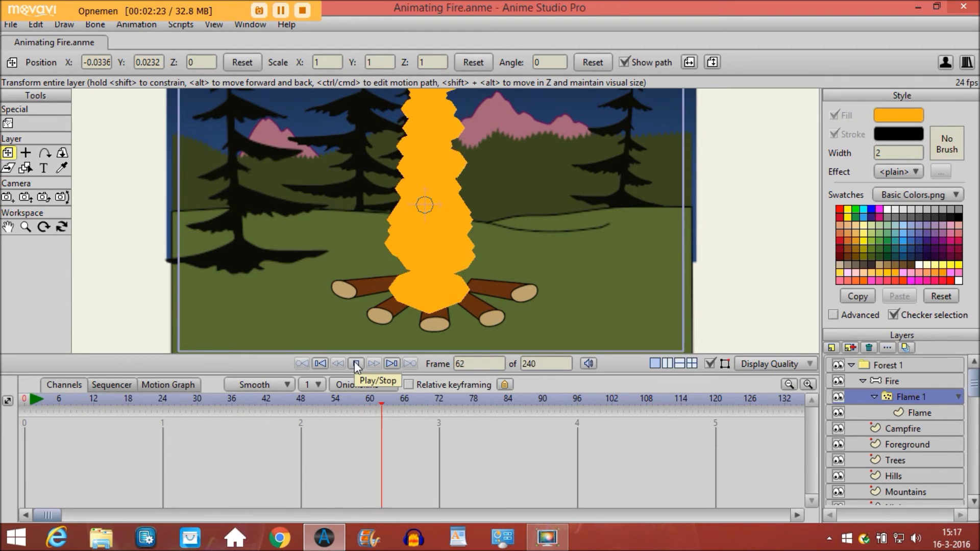
pyautogui.click(356, 363)
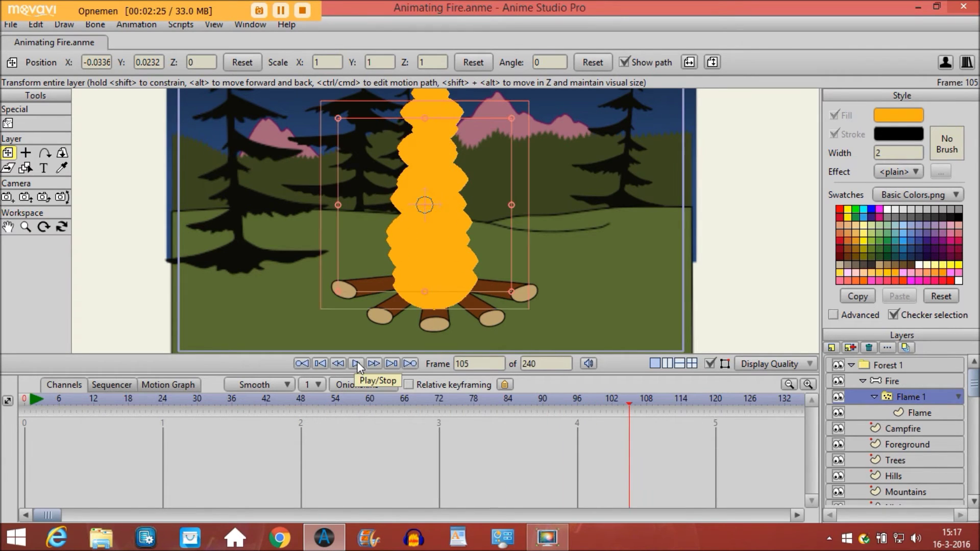
pyautogui.click(875, 397)
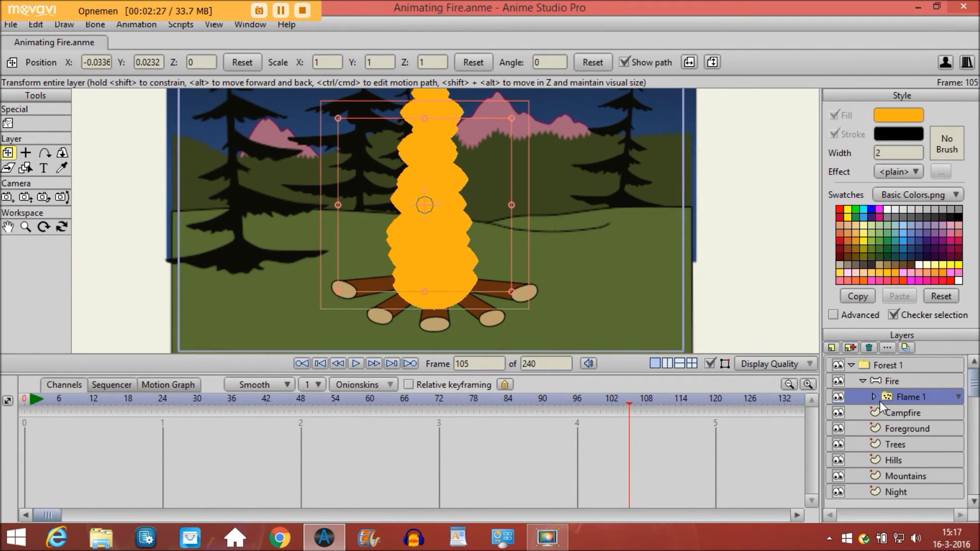
# - Duplicate Flame 1 as Flame 2 and select the Flame layer inside it
pyautogui.click(849, 347)
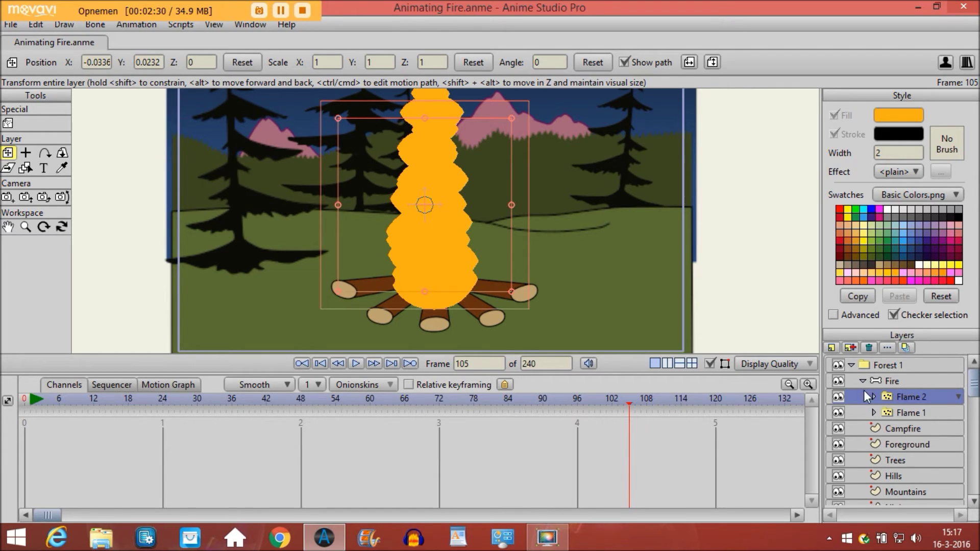
pyautogui.click(319, 364)
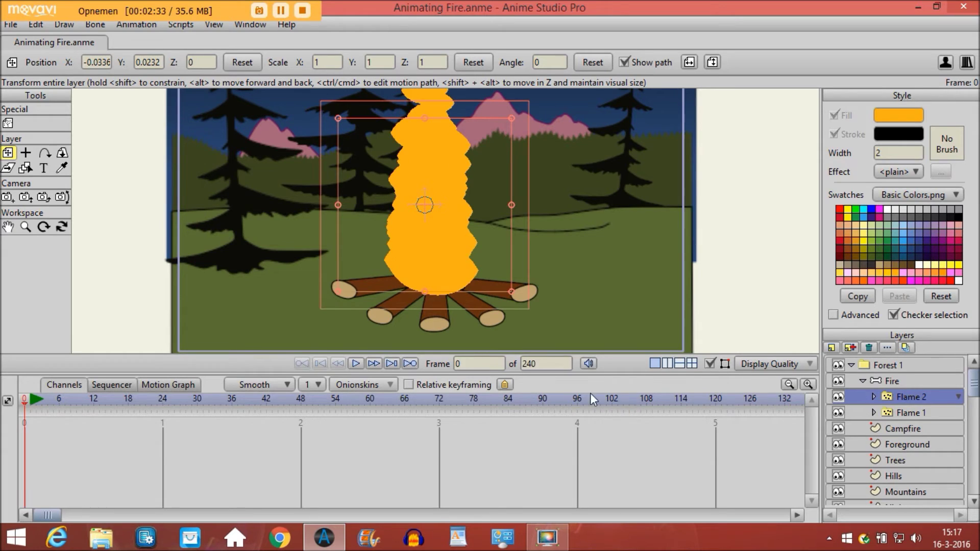
pyautogui.click(871, 396)
pyautogui.click(886, 410)
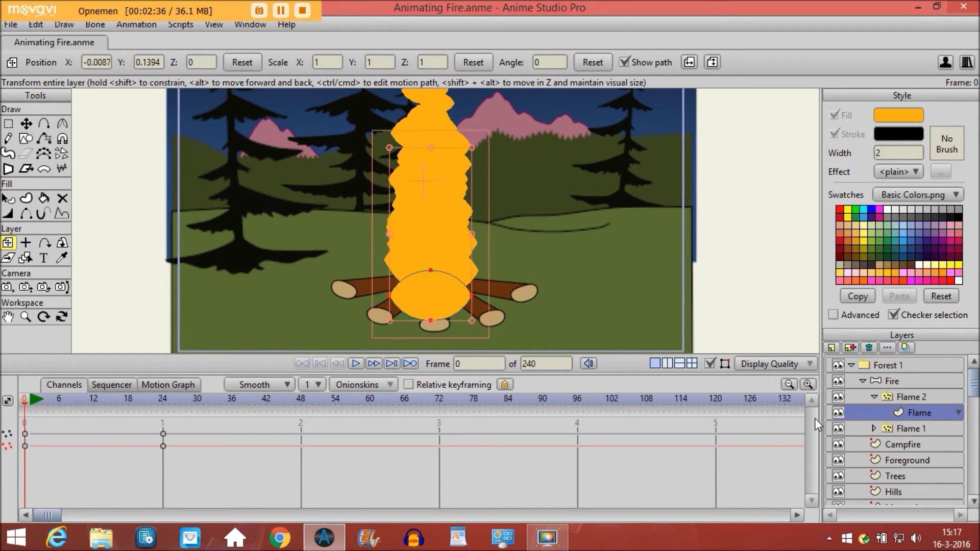
# - Refill Flame 2's lower base flame shape with a lighter yellow
pyautogui.click(8, 198)
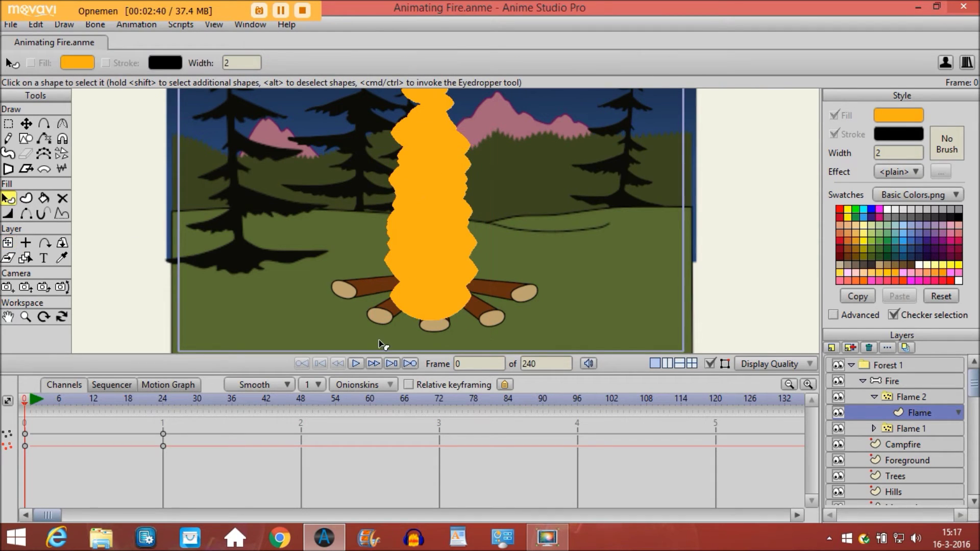
pyautogui.click(427, 304)
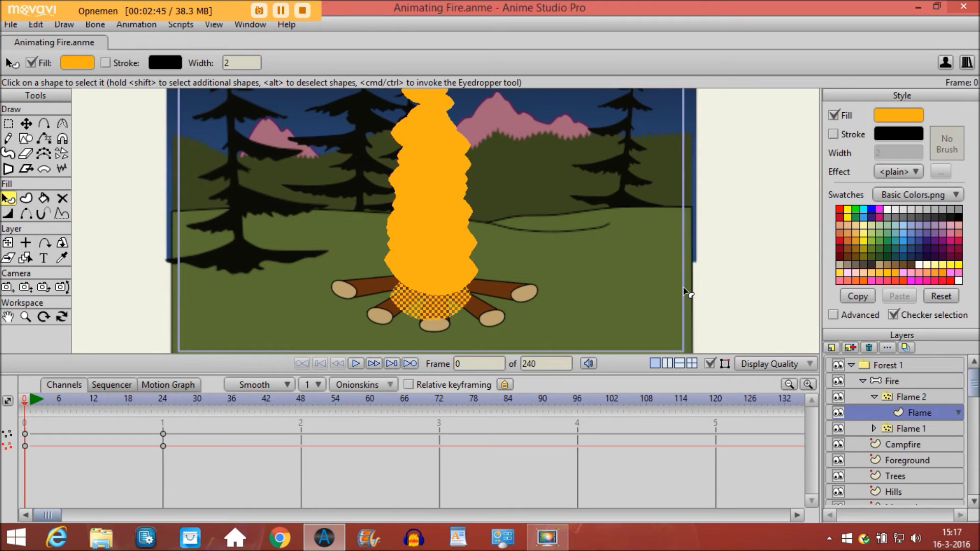
pyautogui.click(879, 272)
pyautogui.click(479, 284)
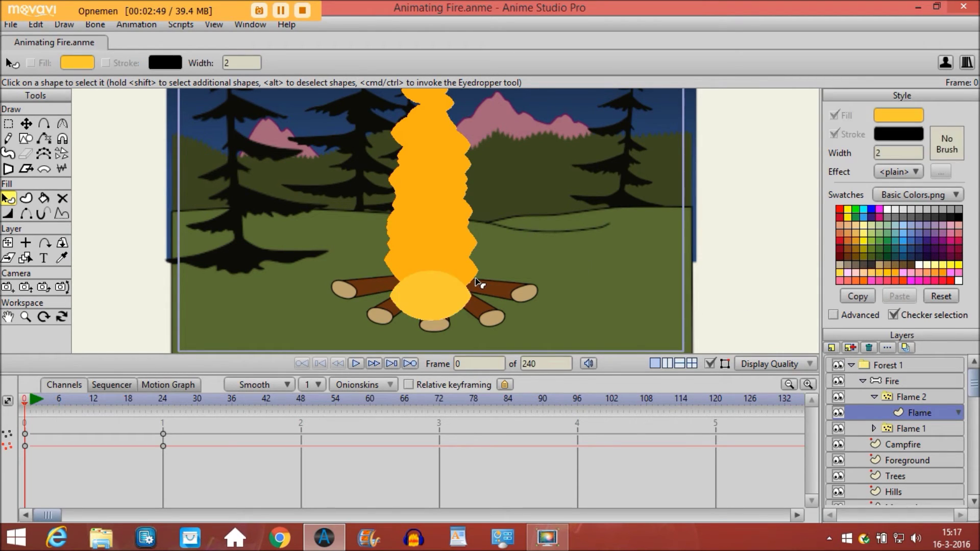
# - Scale the yellow flame down to about 0.67, place it at the fire's base and preview
pyautogui.press('m')
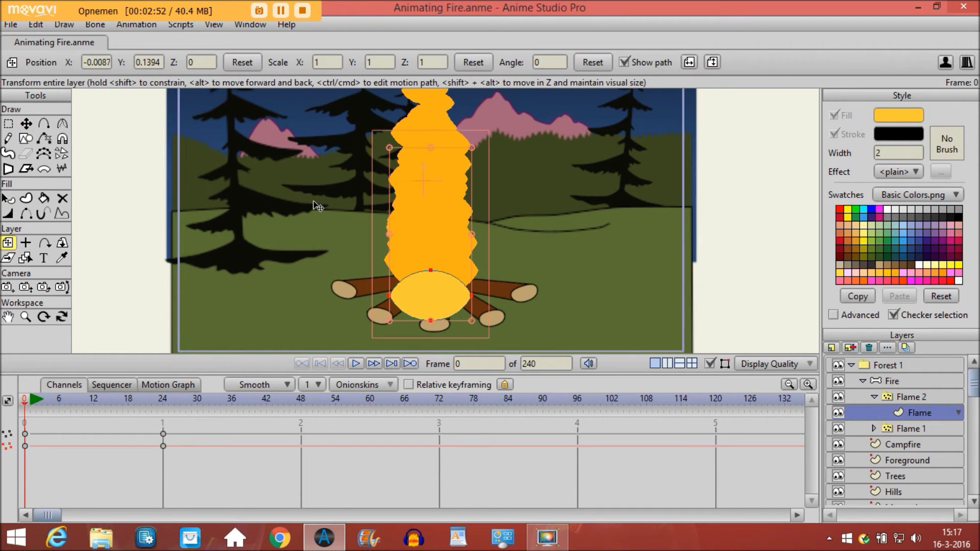
pyautogui.moveTo(389, 148); pyautogui.dragTo(400, 159)
pyautogui.moveTo(422, 265); pyautogui.dragTo(429, 290)
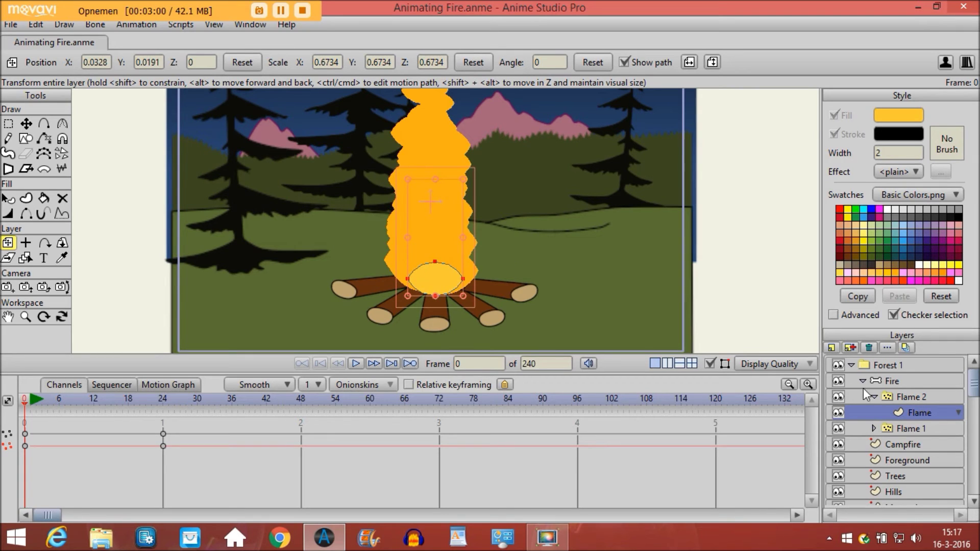
pyautogui.click(877, 383)
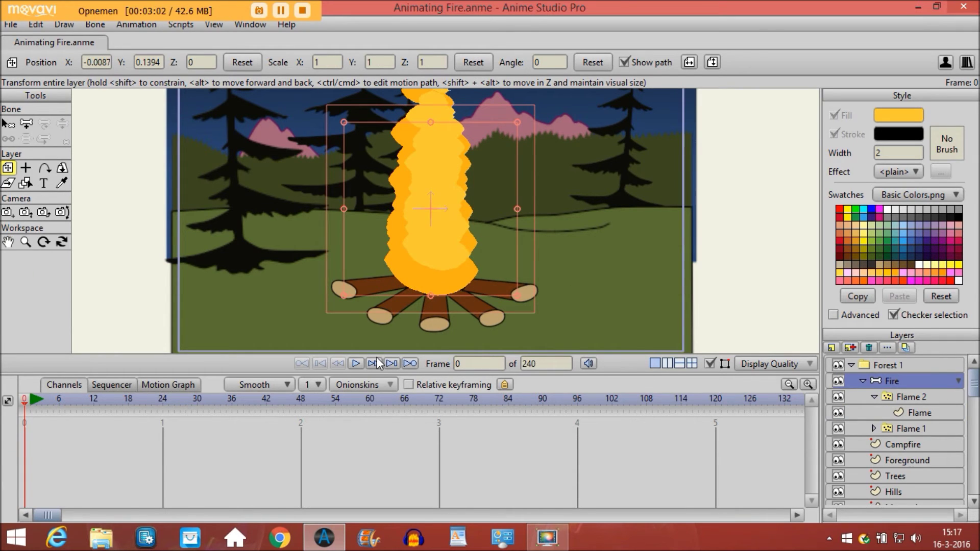
pyautogui.click(356, 363)
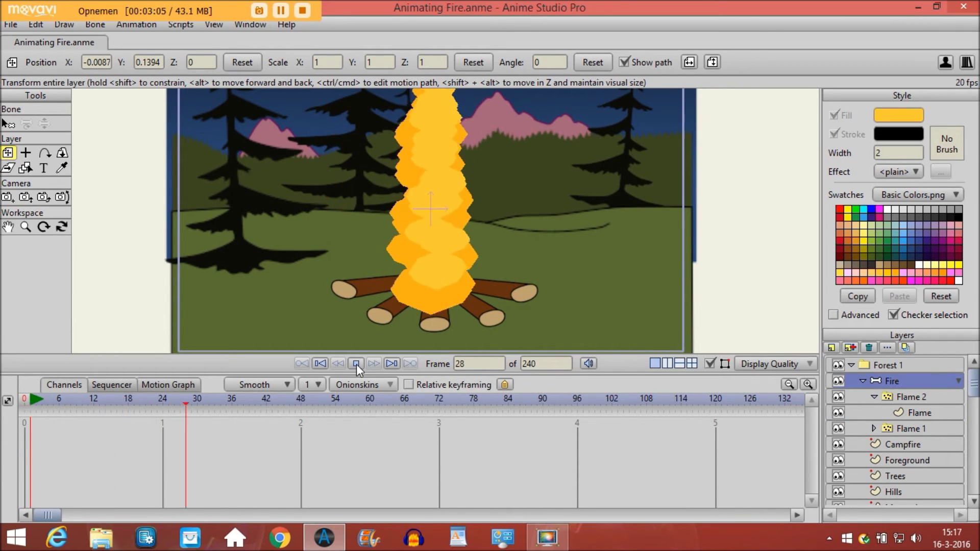
pyautogui.click(356, 363)
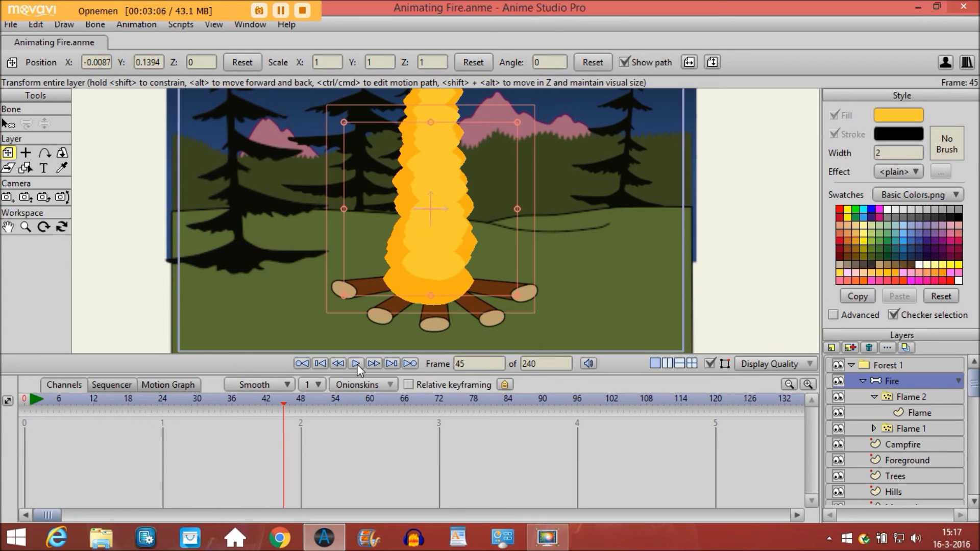
pyautogui.click(27, 400)
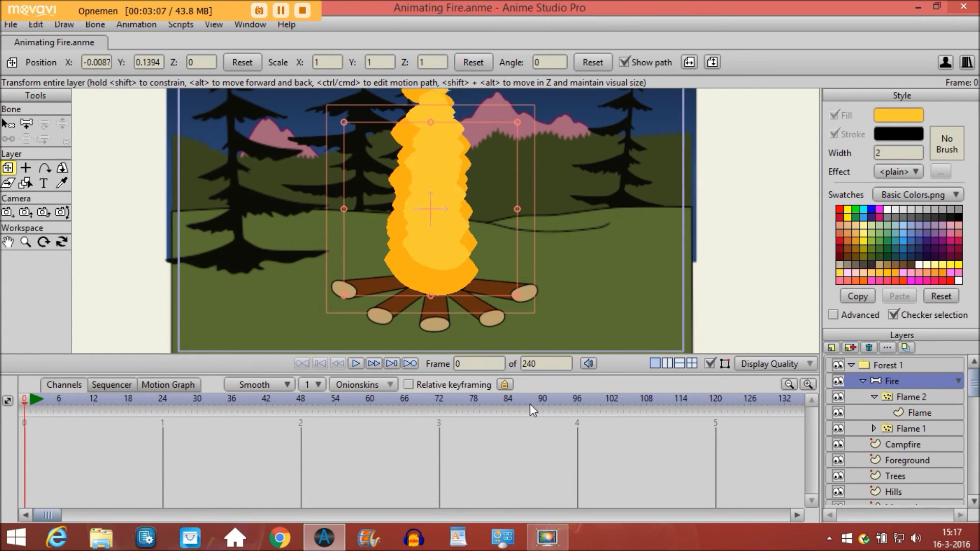
# - Shift the yellow base oval slightly right and down onto the logs, then collapse Flame 2 and Fire
pyautogui.click(884, 415)
pyautogui.moveTo(444, 275); pyautogui.dragTo(448, 275)
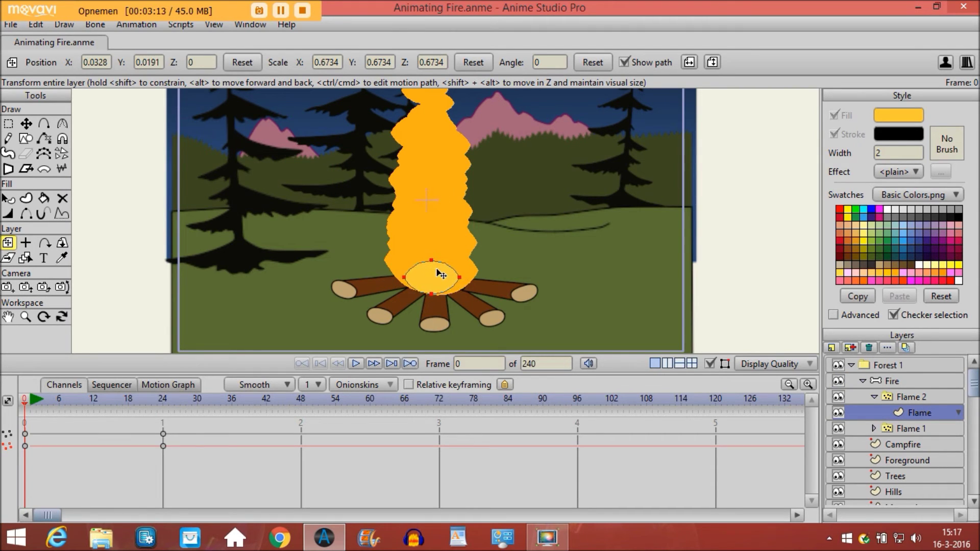
pyautogui.moveTo(437, 270); pyautogui.dragTo(438, 285)
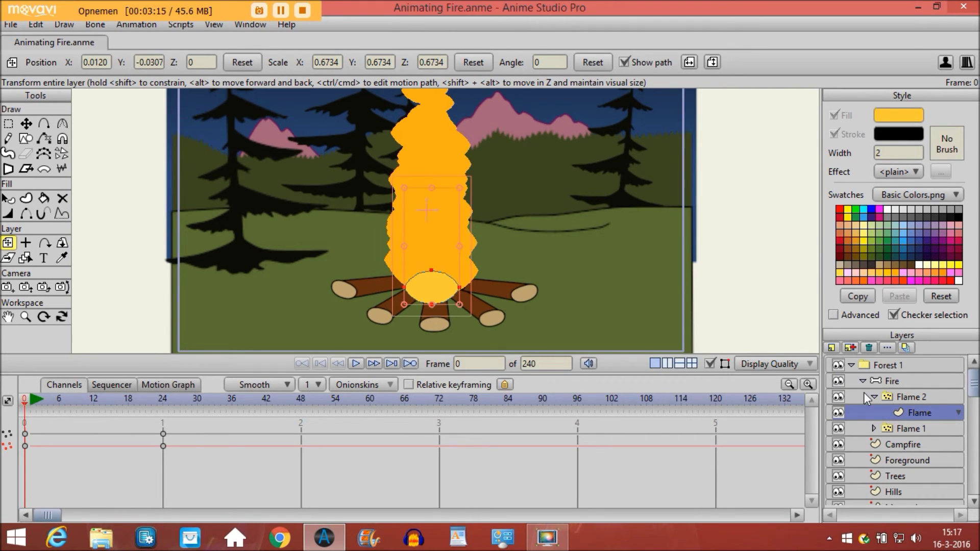
pyautogui.click(898, 393)
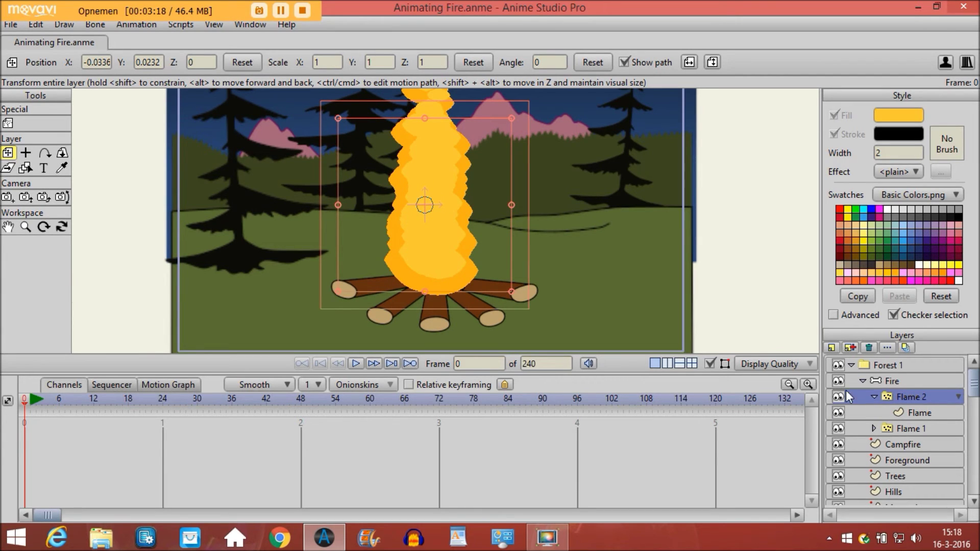
pyautogui.click(874, 396)
pyautogui.click(862, 379)
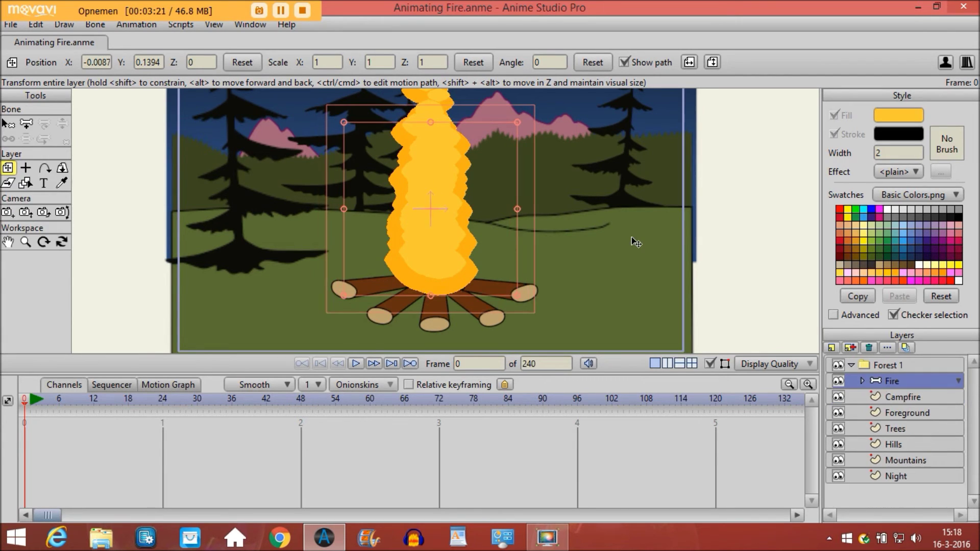
# - Zoom the view out and preview the fire animation, returning to frame 0
pyautogui.click(25, 242)
pyautogui.scroll(-5, 278, 155)
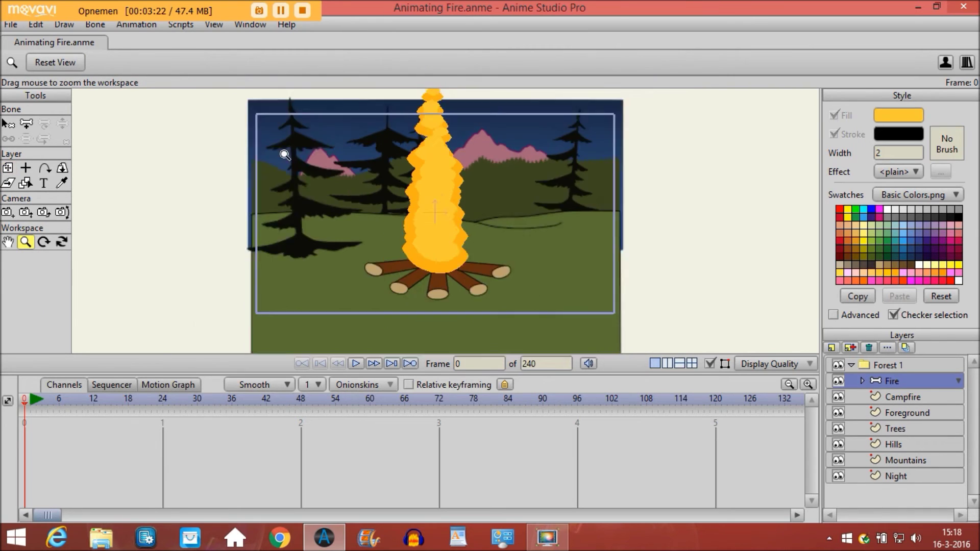
pyautogui.click(8, 168)
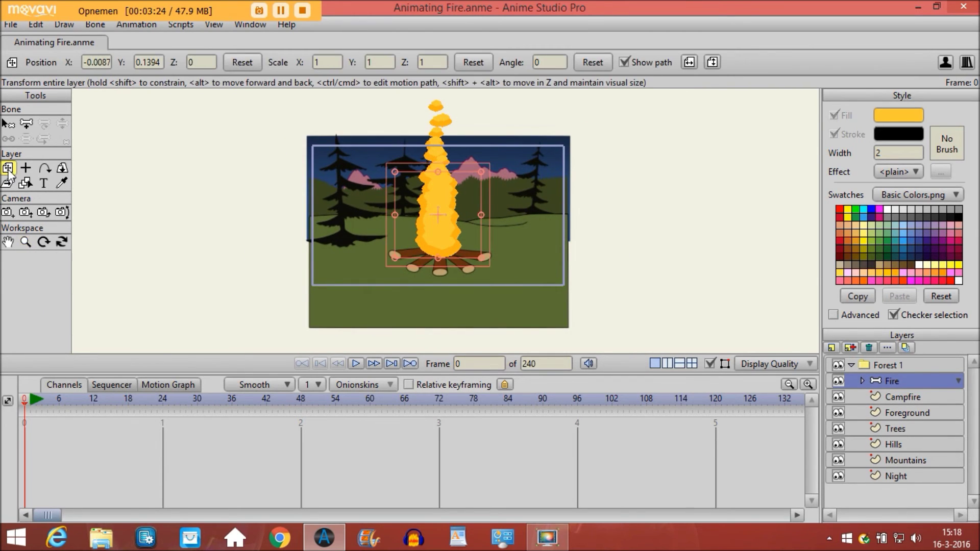
pyautogui.click(357, 364)
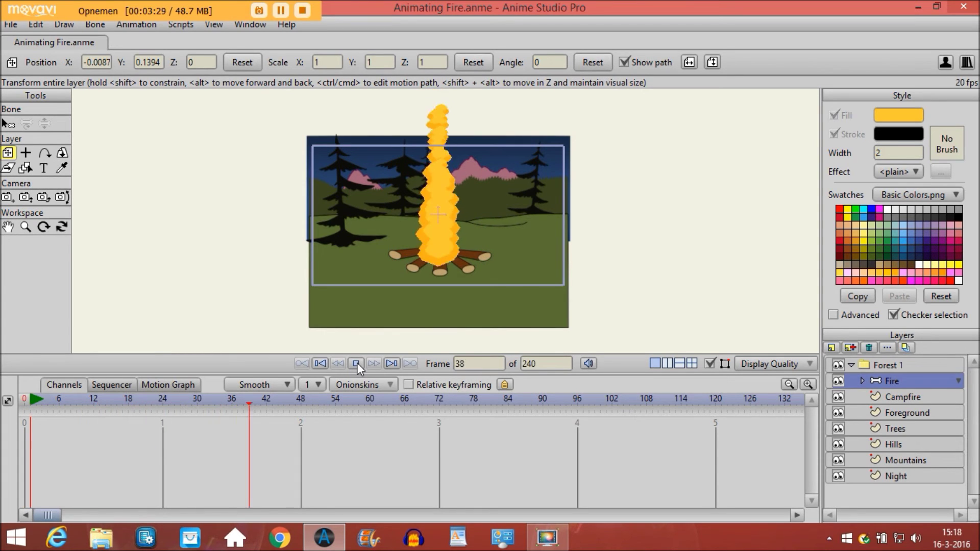
pyautogui.click(357, 362)
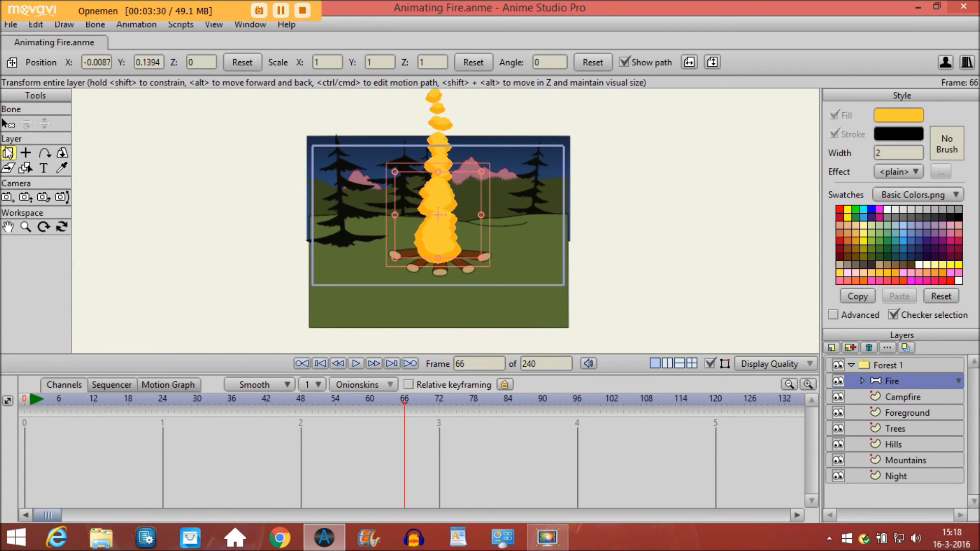
pyautogui.click(24, 404)
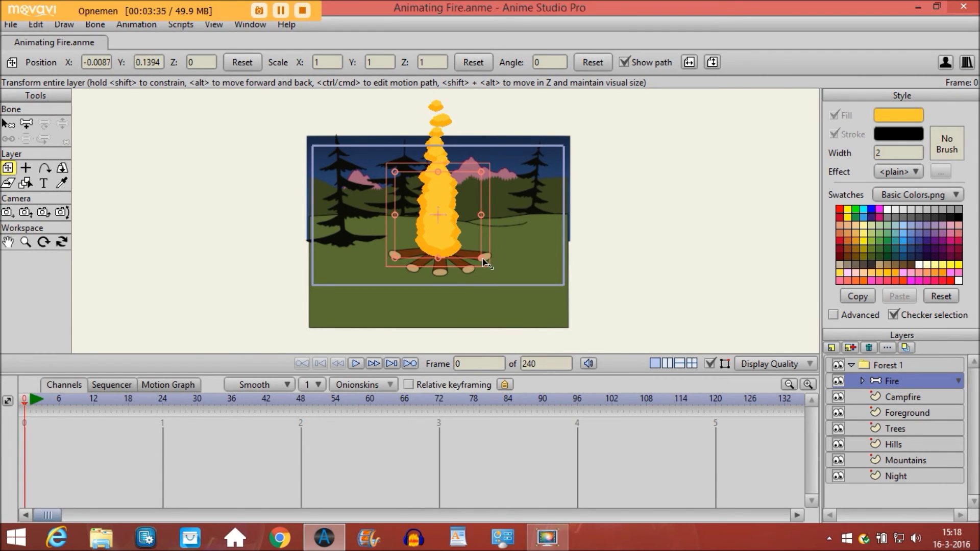
# - Scale the Fire layer down to 0.9356 × 0.5888 so the logs show, and check playback
pyautogui.moveTo(481, 264); pyautogui.dragTo(444, 239)
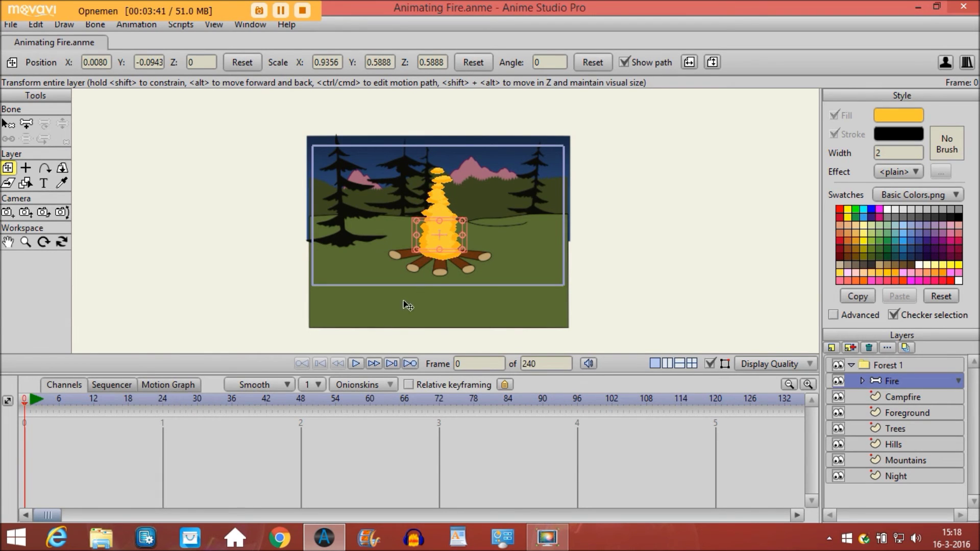
pyautogui.click(355, 363)
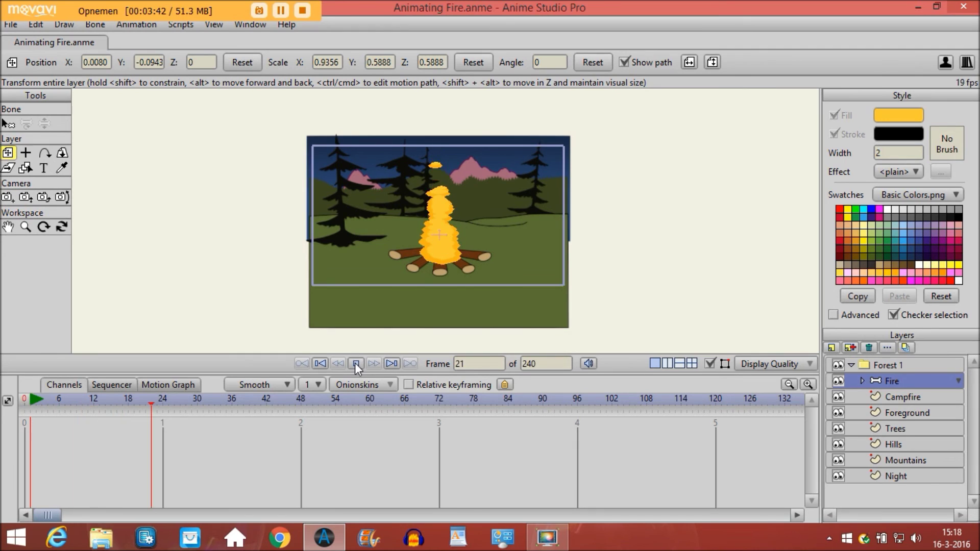
pyautogui.click(355, 363)
pyautogui.click(354, 363)
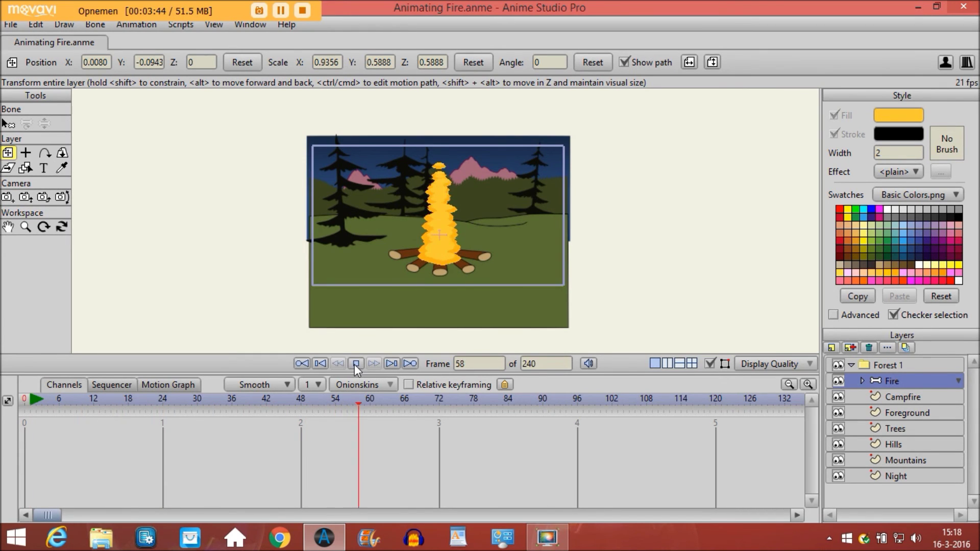
pyautogui.click(354, 363)
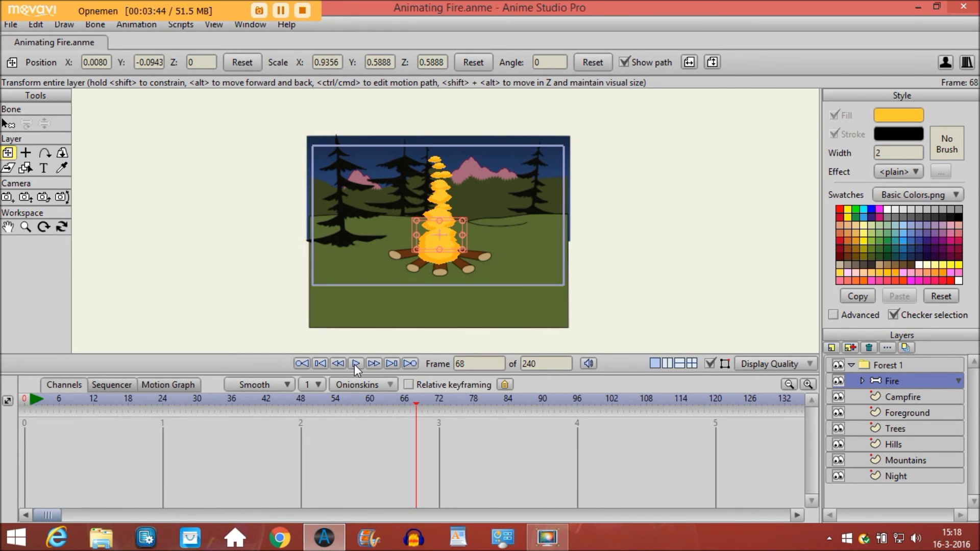
pyautogui.click(24, 401)
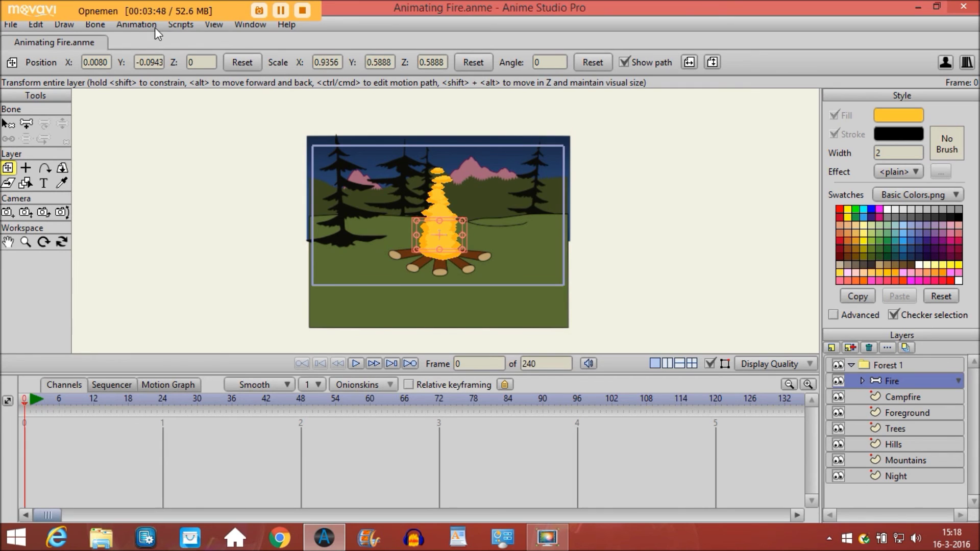
# - Add a grey Plume smoke layer via Scripts > Particle Effects > Smoke
pyautogui.click(182, 25)
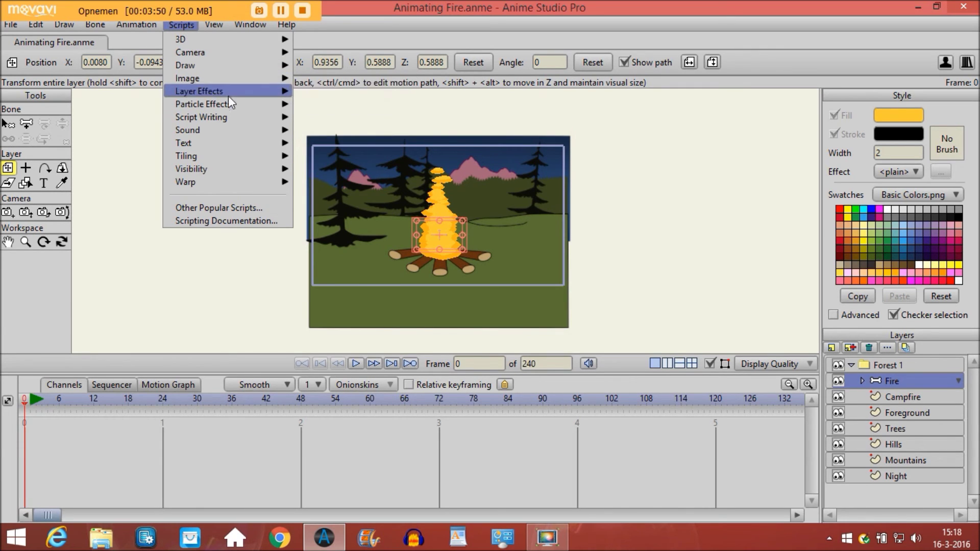
pyautogui.moveTo(225, 116)
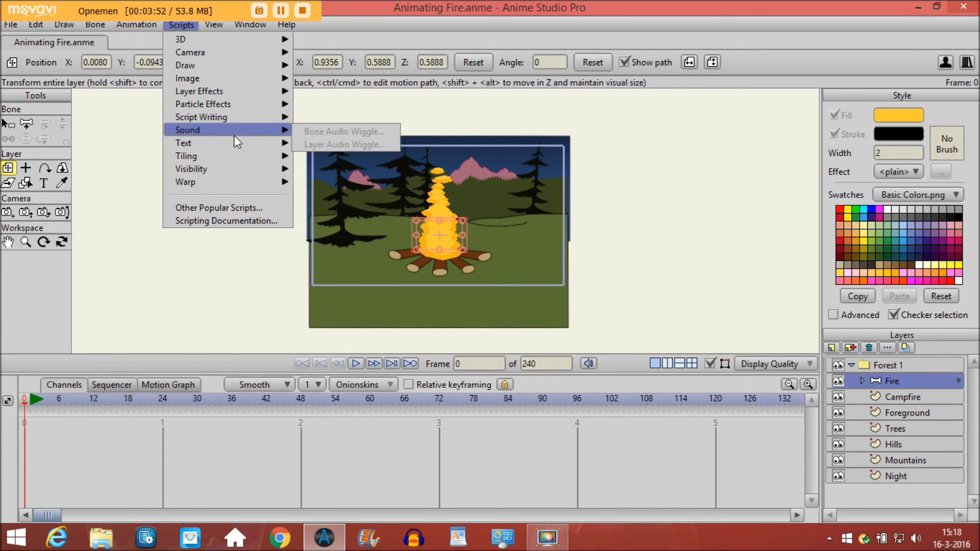
pyautogui.moveTo(230, 146)
pyautogui.moveTo(246, 103)
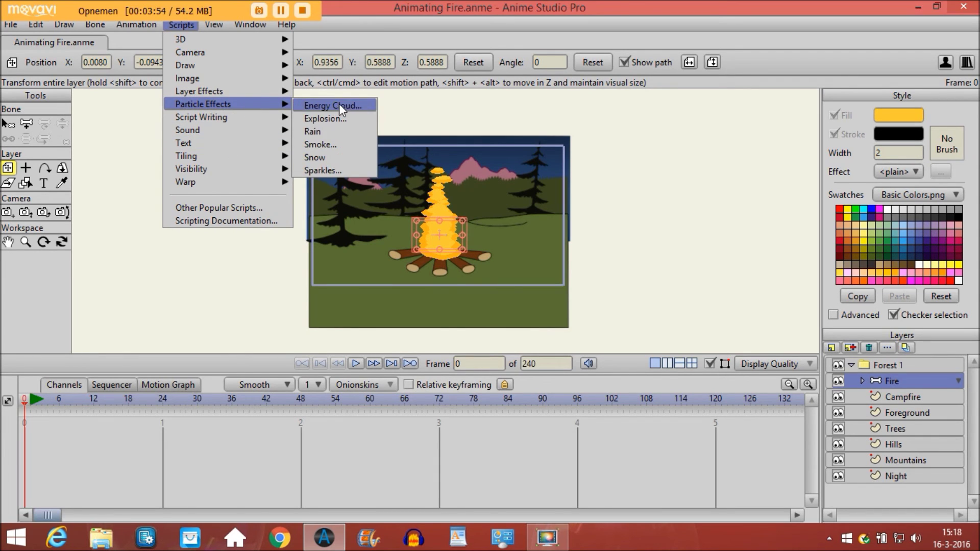
pyautogui.click(333, 145)
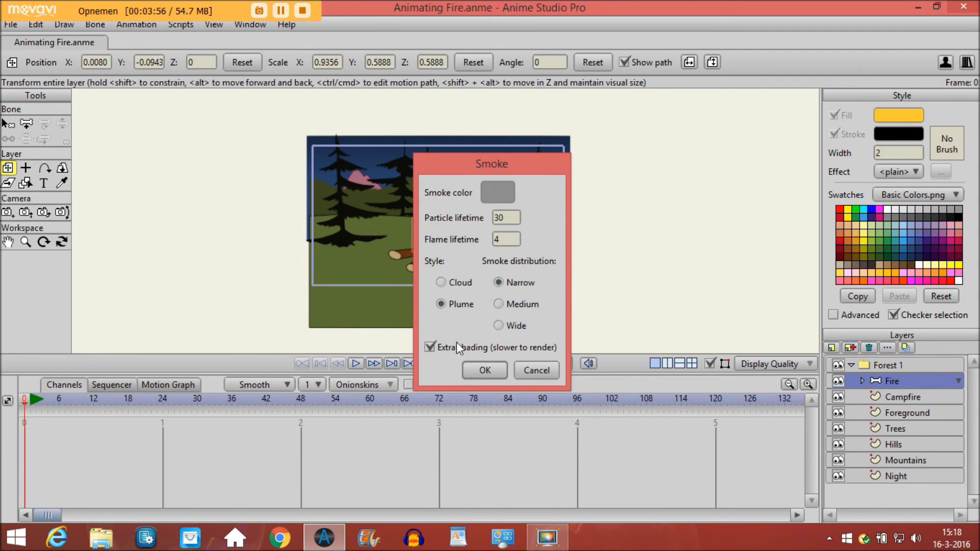
pyautogui.click(472, 372)
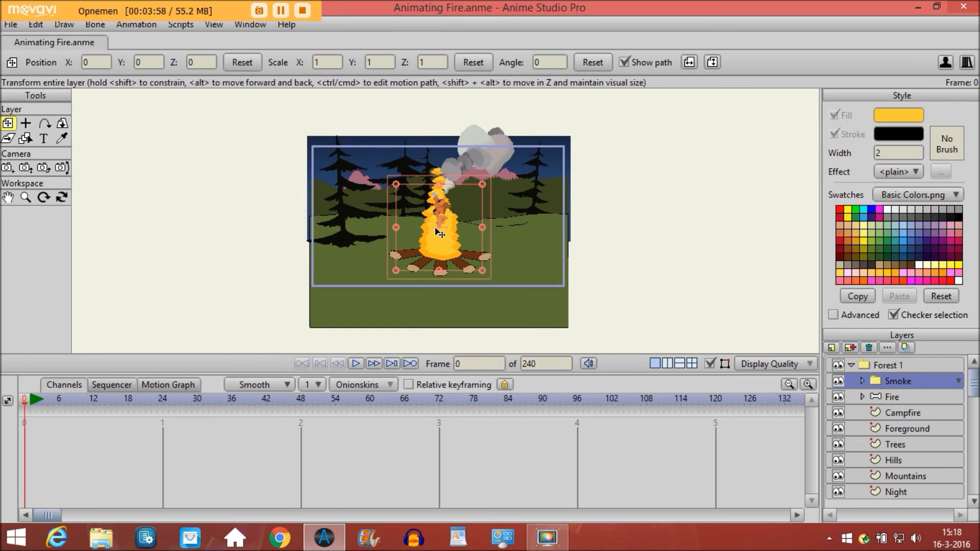
# - Raise the Smoke layer to Y 0.4507 above the flames and preview it
pyautogui.moveTo(443, 223); pyautogui.dragTo(442, 189)
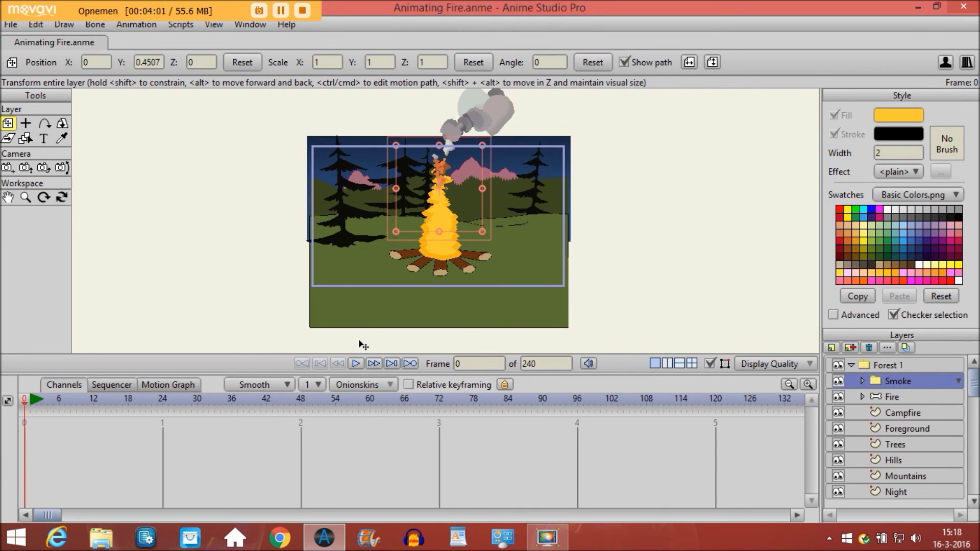
pyautogui.press('space')
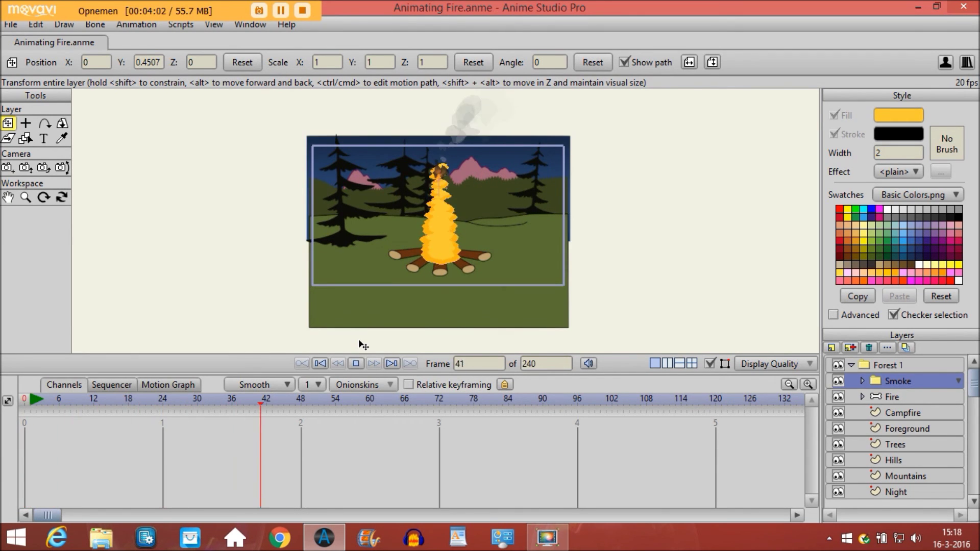
pyautogui.press('space')
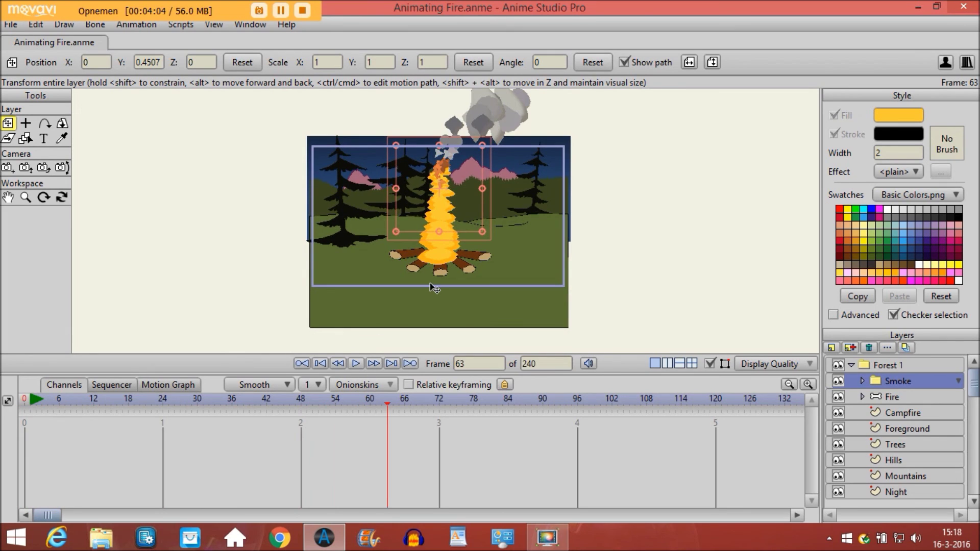
pyautogui.click(862, 396)
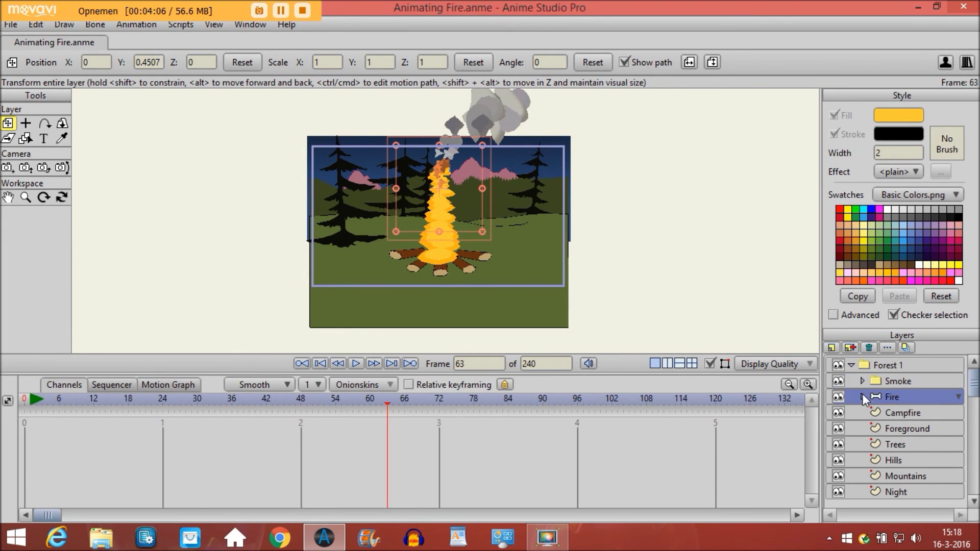